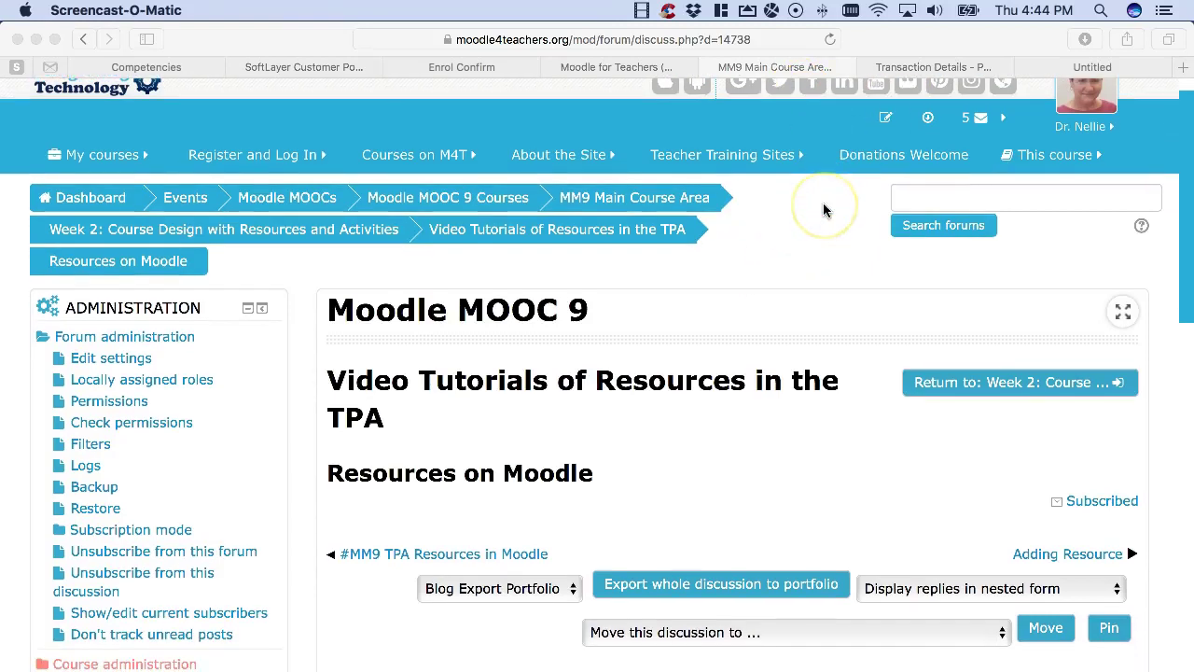
Start exporting the video forum post to a portfolio with File download as the destination
{"action": "scroll", "coordinate": [823, 202], "scroll_direction": "down", "scroll_amount": 10}
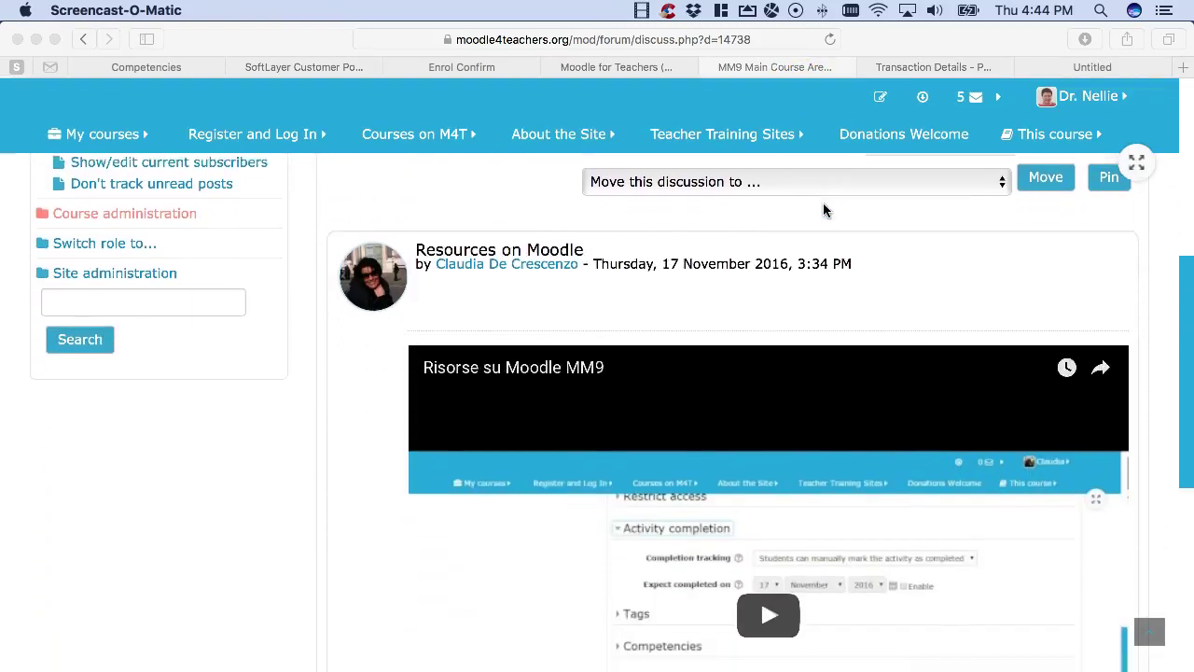
{"action": "scroll", "coordinate": [823, 210], "scroll_direction": "down", "scroll_amount": 8}
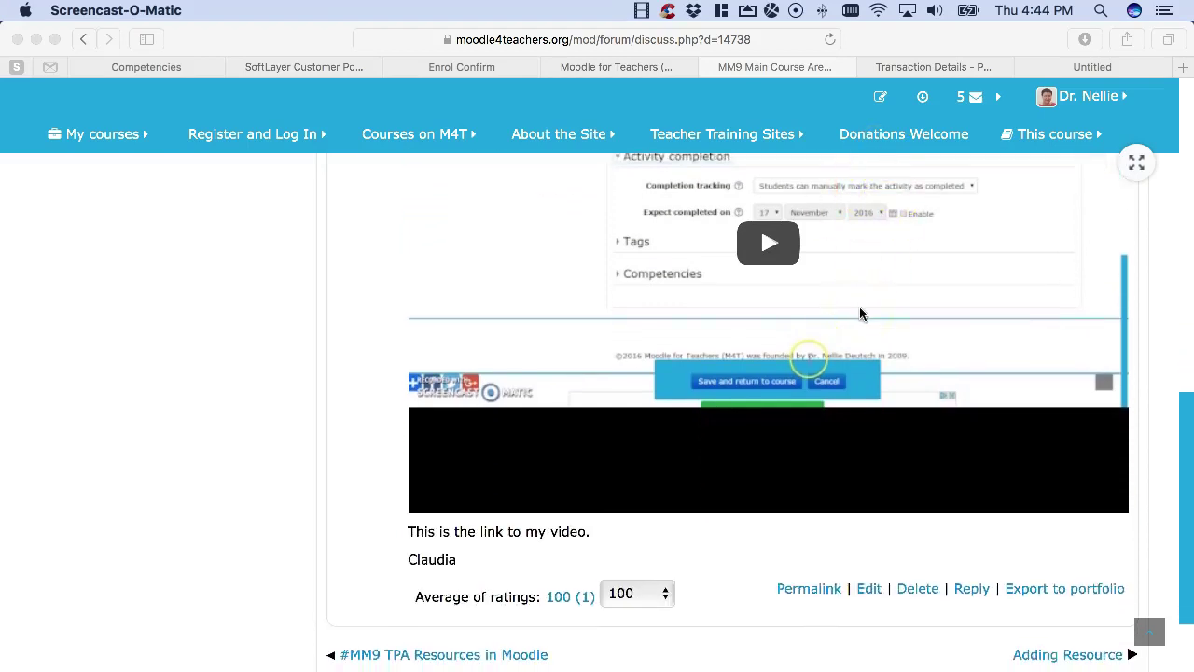
{"action": "scroll", "coordinate": [240, 580], "scroll_direction": "up", "scroll_amount": 1}
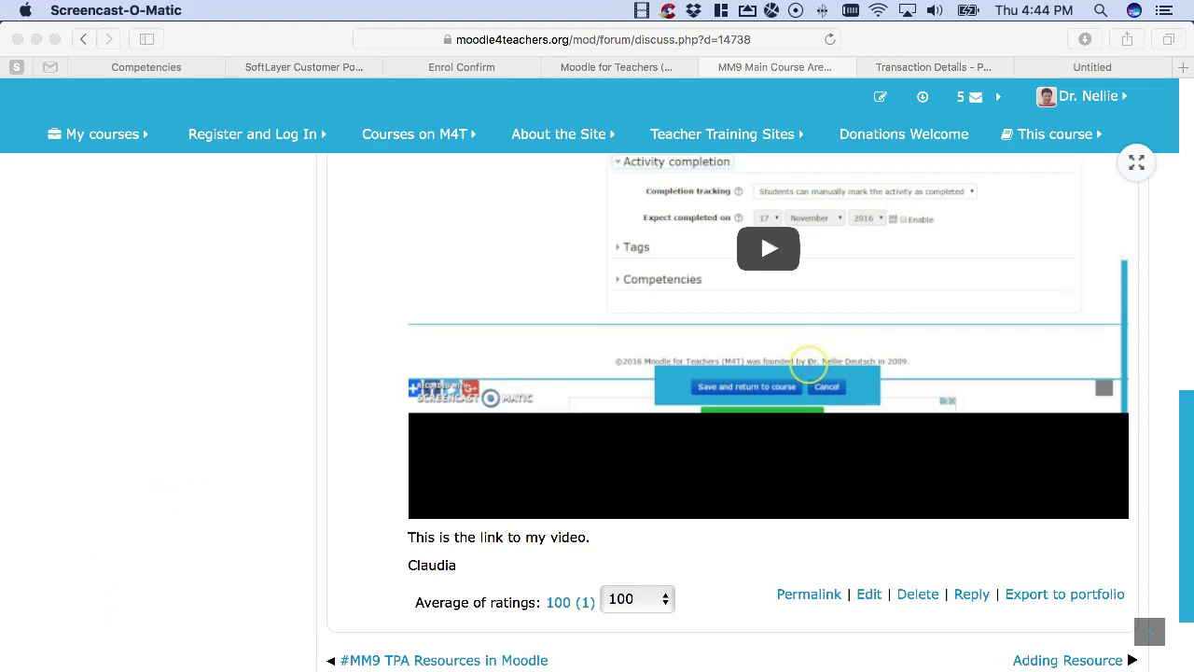
{"action": "left_click", "coordinate": [1030, 595]}
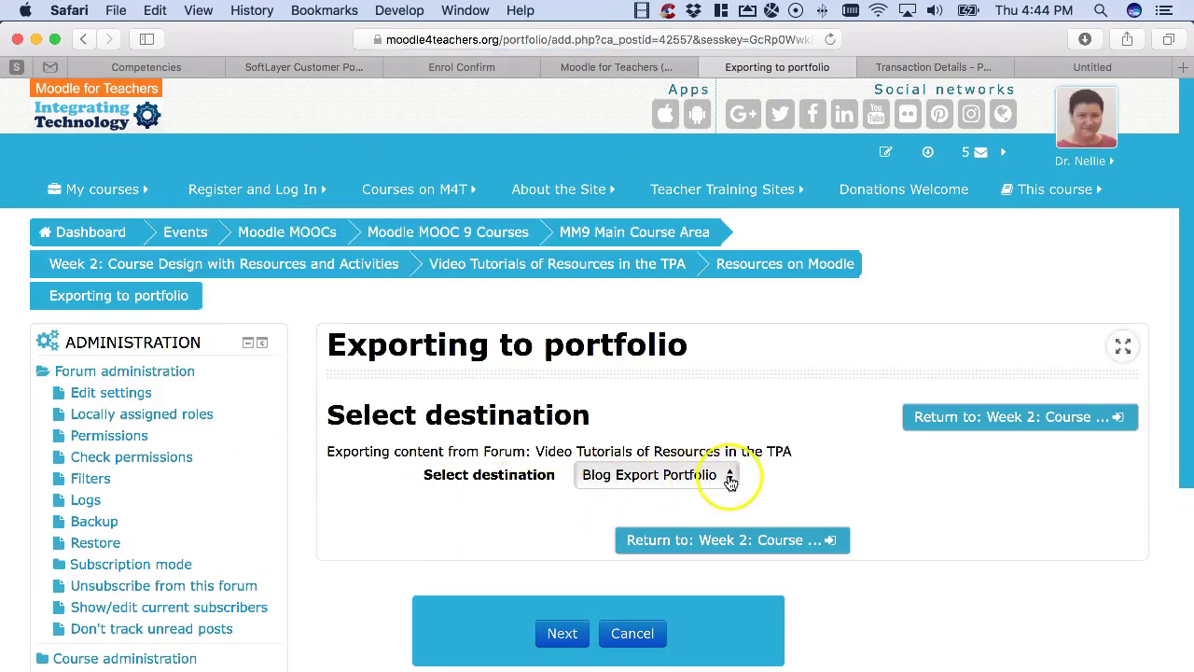
{"action": "left_click", "coordinate": [730, 478]}
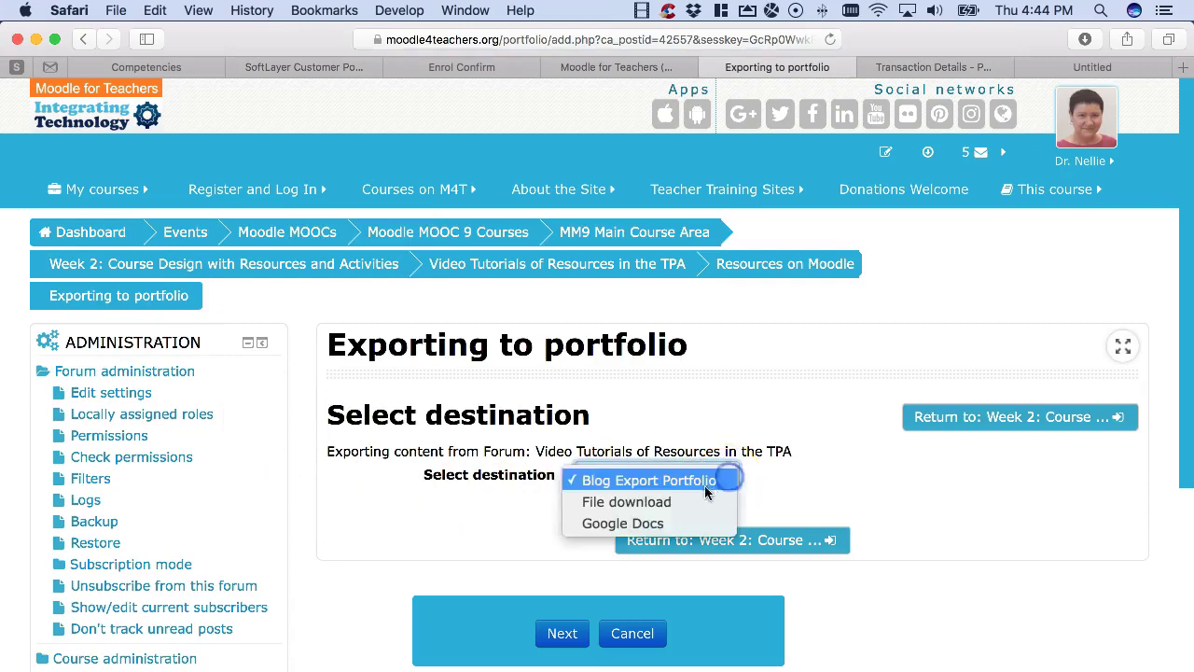
{"action": "left_click", "coordinate": [677, 501]}
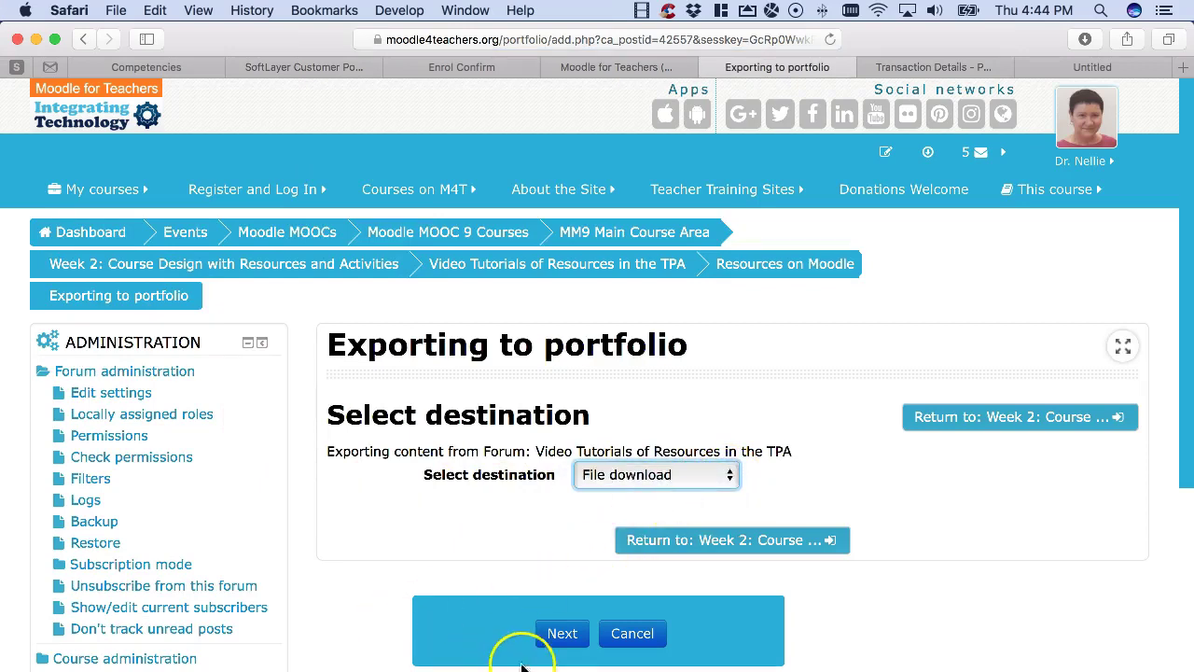
{"action": "left_click", "coordinate": [562, 635]}
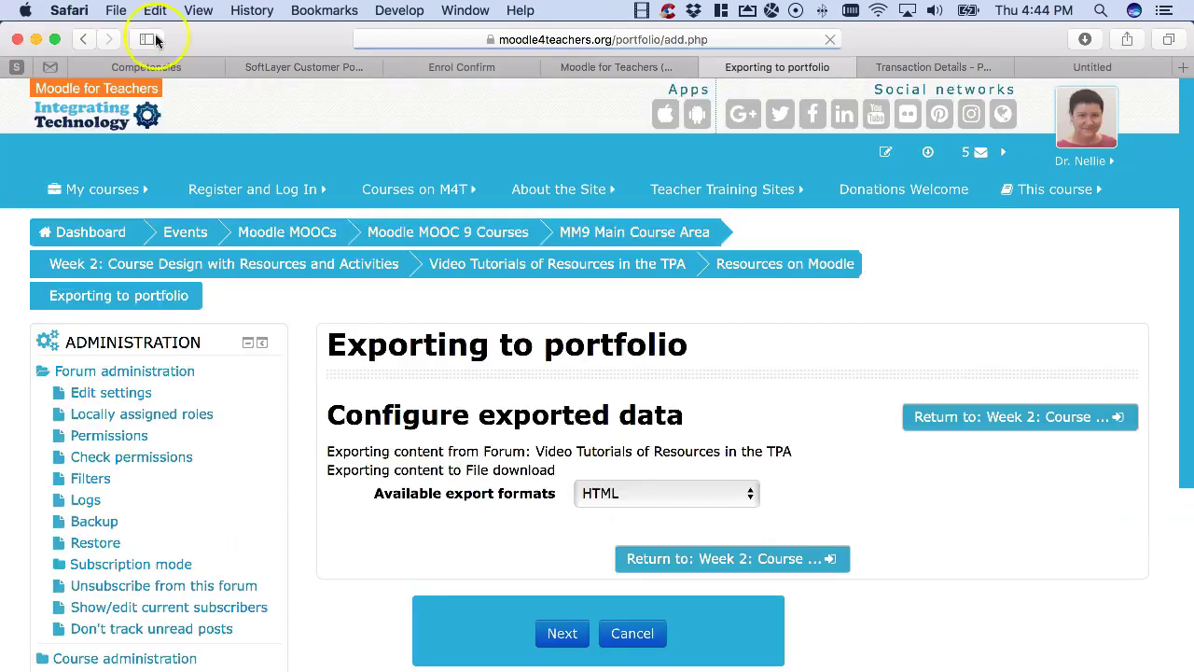
Choose Leap2A portfolio format, confirm the export and download the export file
{"action": "left_click", "coordinate": [751, 492]}
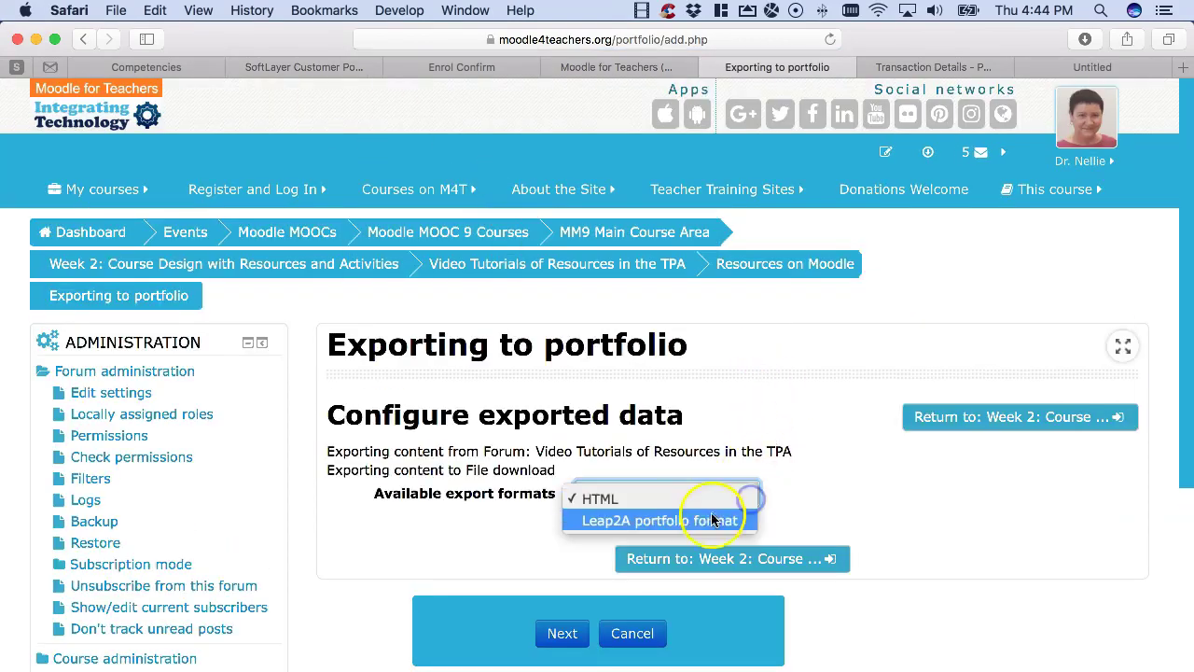
{"action": "left_click", "coordinate": [683, 525]}
{"action": "left_click", "coordinate": [561, 633]}
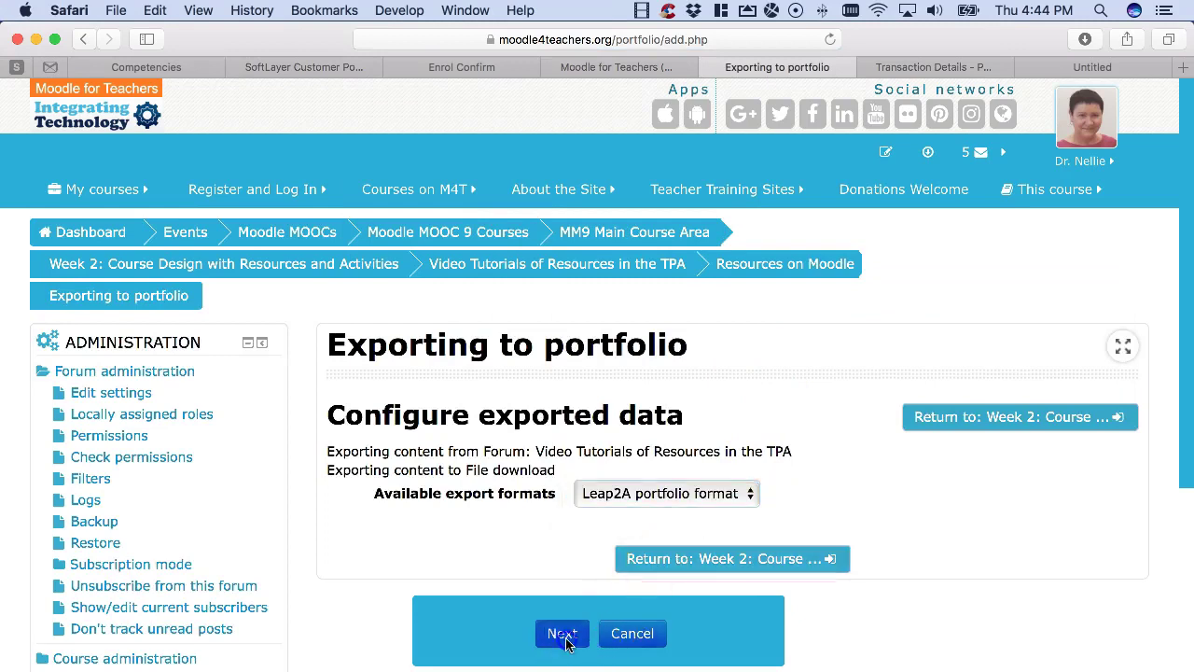
{"action": "scroll", "coordinate": [573, 195], "scroll_direction": "down", "scroll_amount": 3}
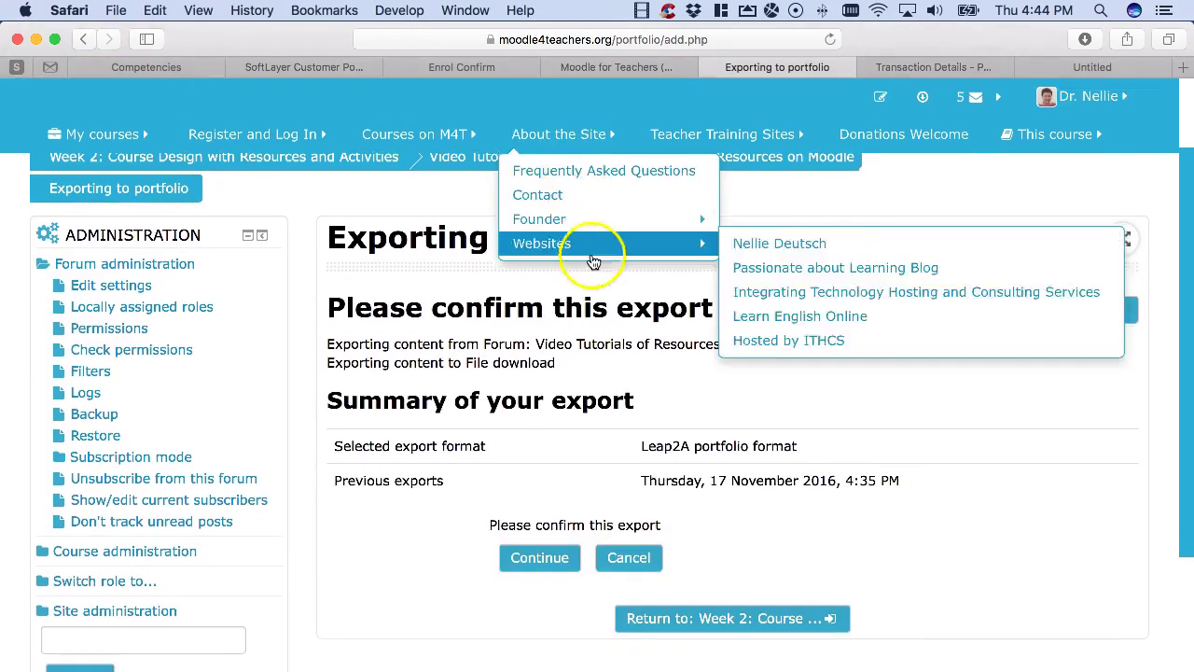
{"action": "left_click", "coordinate": [539, 558]}
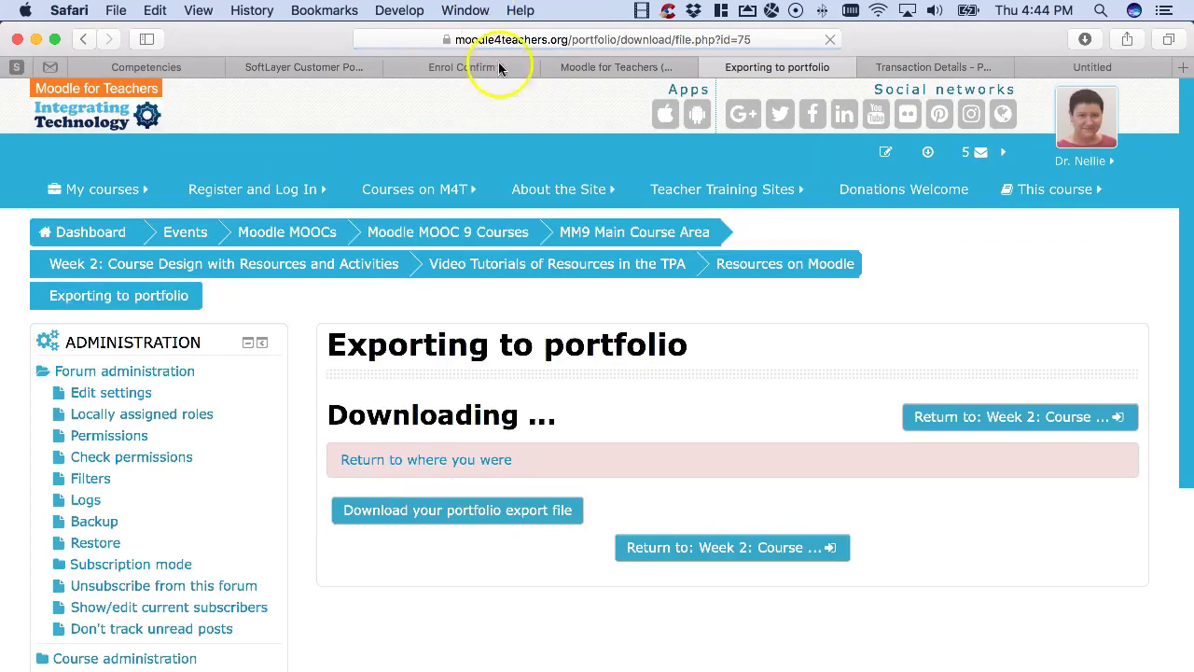
{"action": "left_click", "coordinate": [453, 520]}
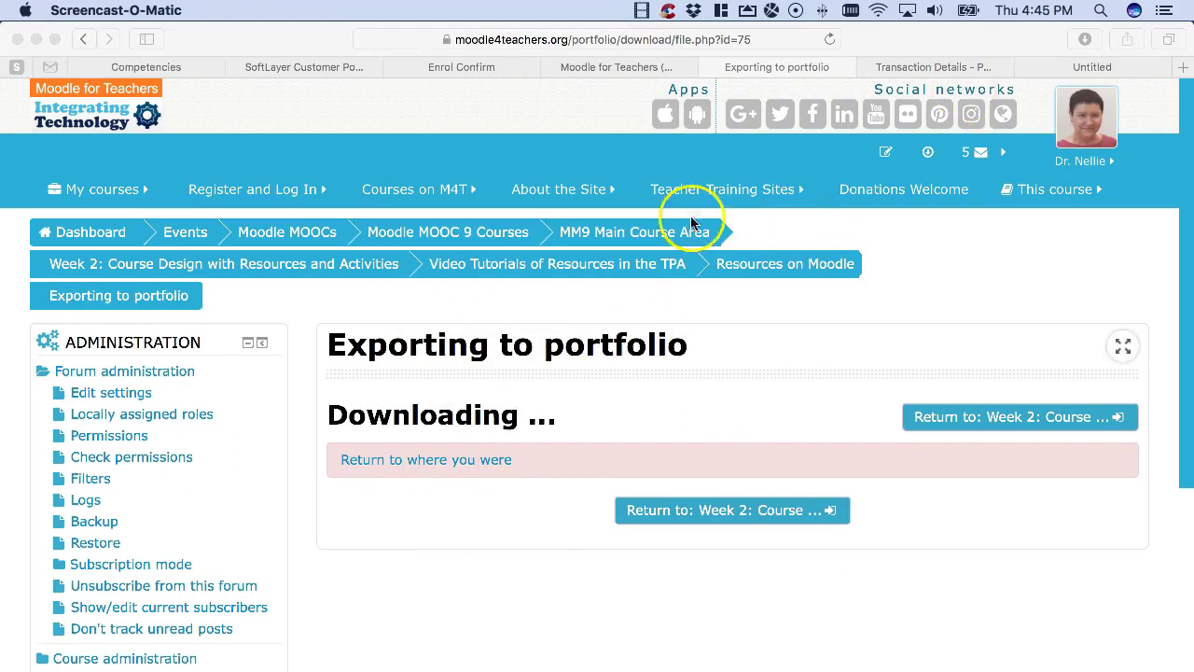
{"action": "left_click", "coordinate": [1084, 42]}
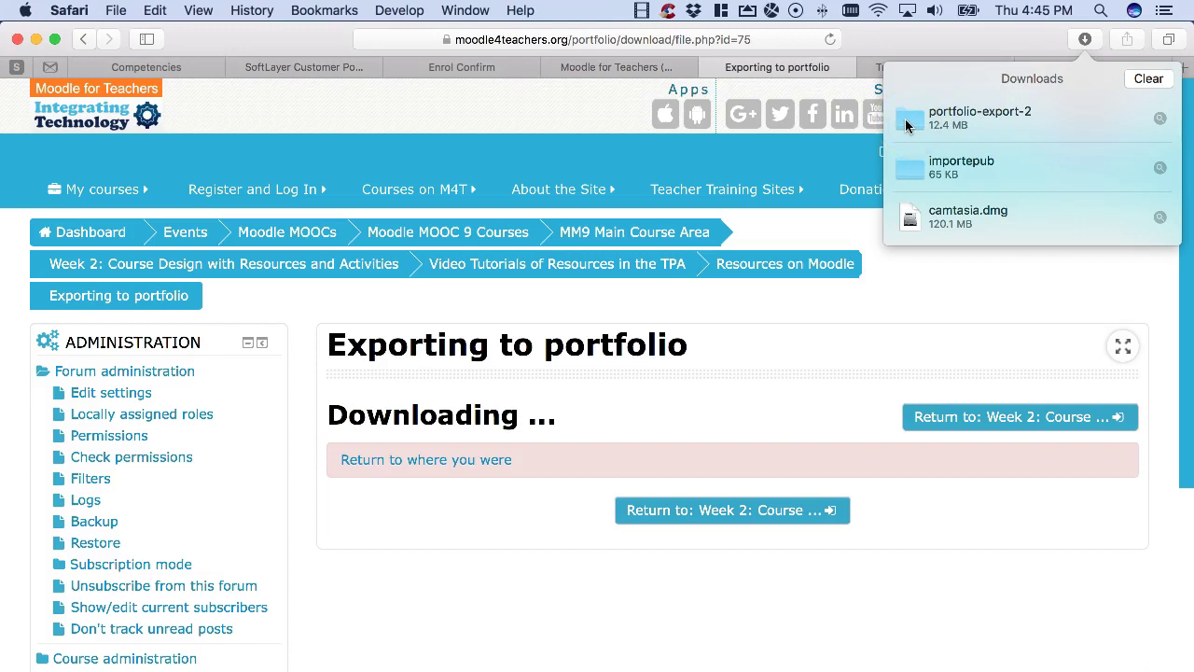
{"action": "double_click", "coordinate": [906, 125]}
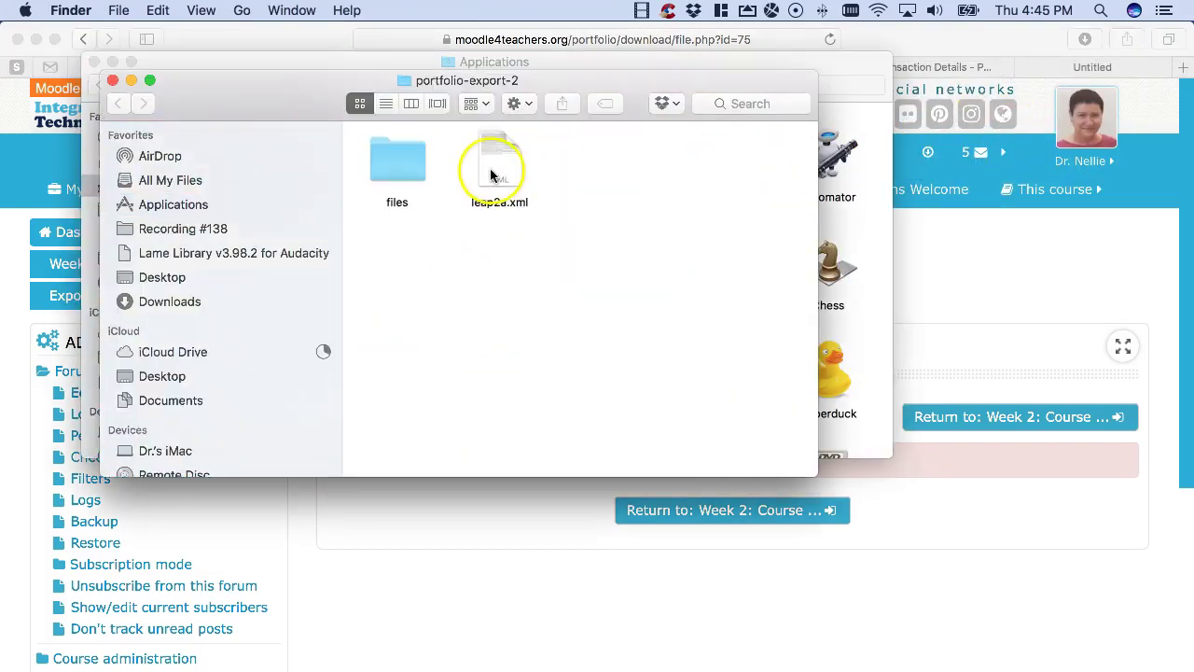
{"action": "left_click", "coordinate": [396, 164]}
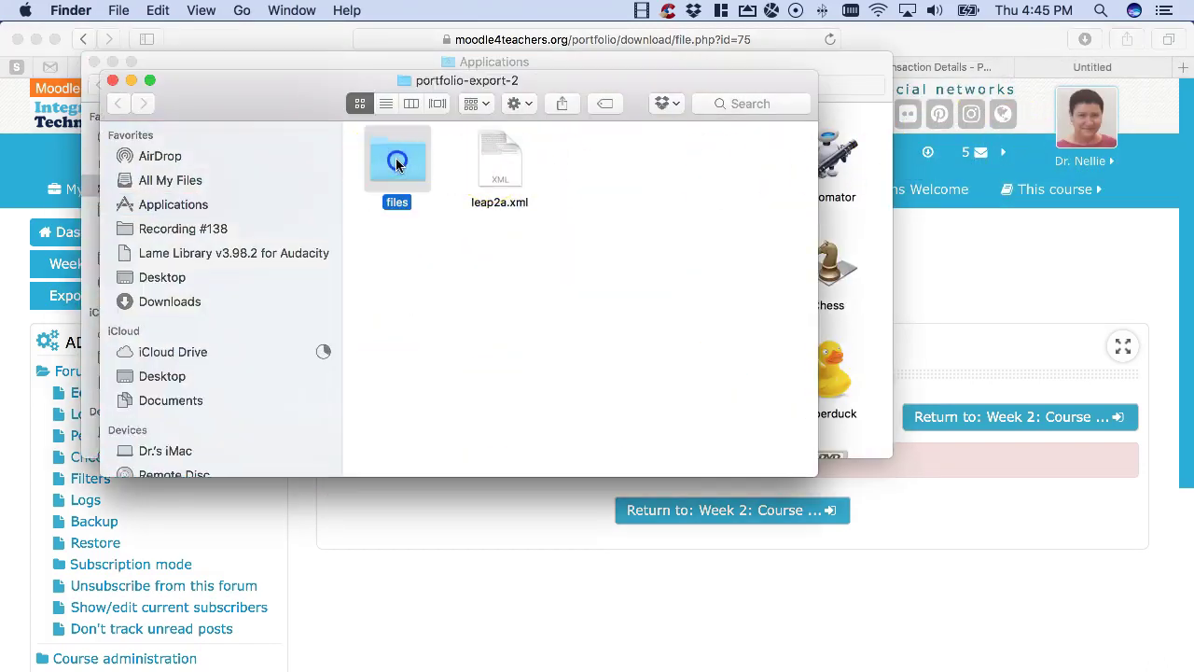
{"action": "double_click", "coordinate": [397, 164]}
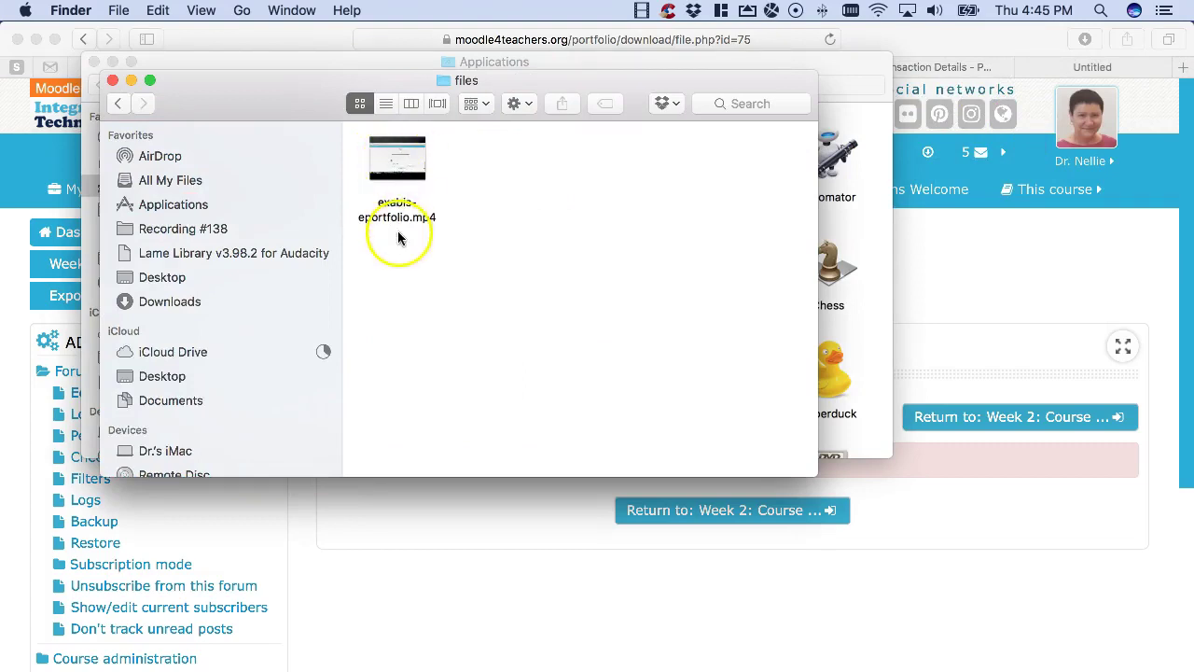
{"action": "key", "text": "super+w"}
{"action": "key", "text": "super+w"}
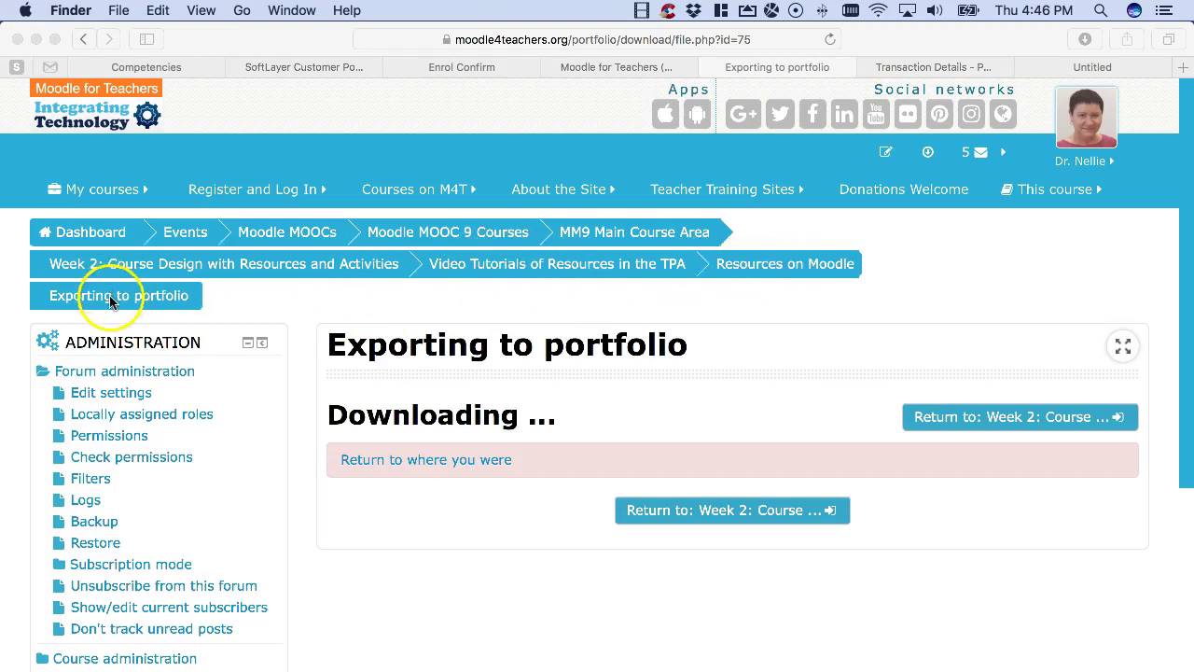
Bring Moodle back and view the Video Tutorials of Resources discussion in the TPA forum
{"action": "left_click", "coordinate": [792, 265]}
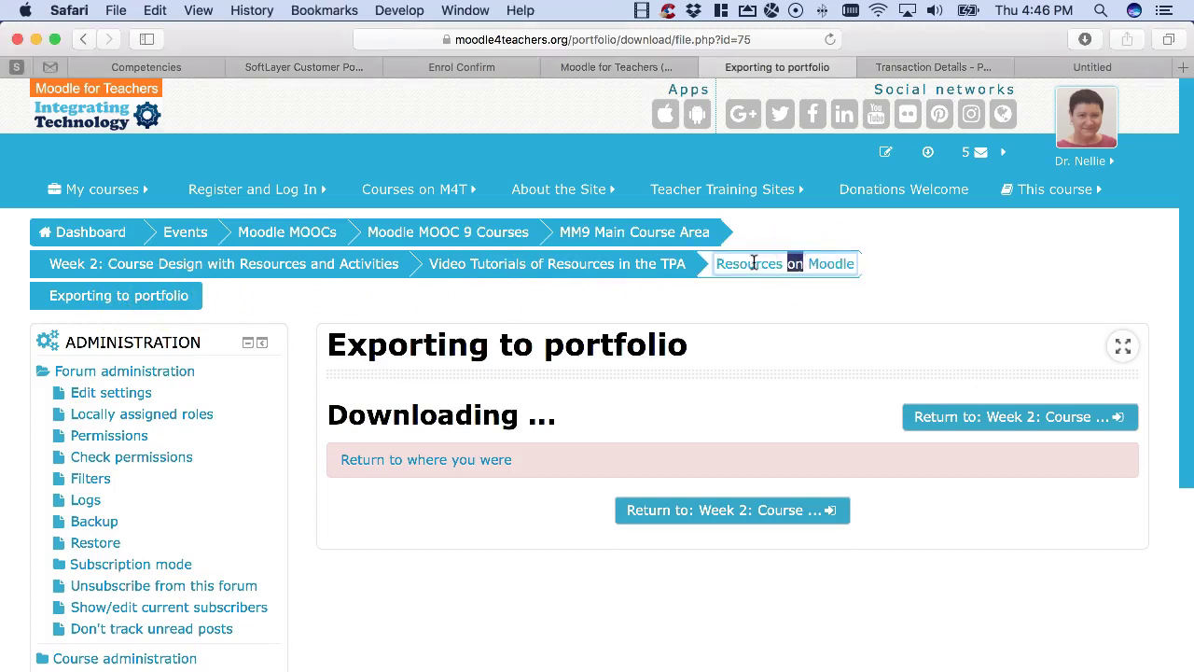
{"action": "left_click", "coordinate": [746, 264]}
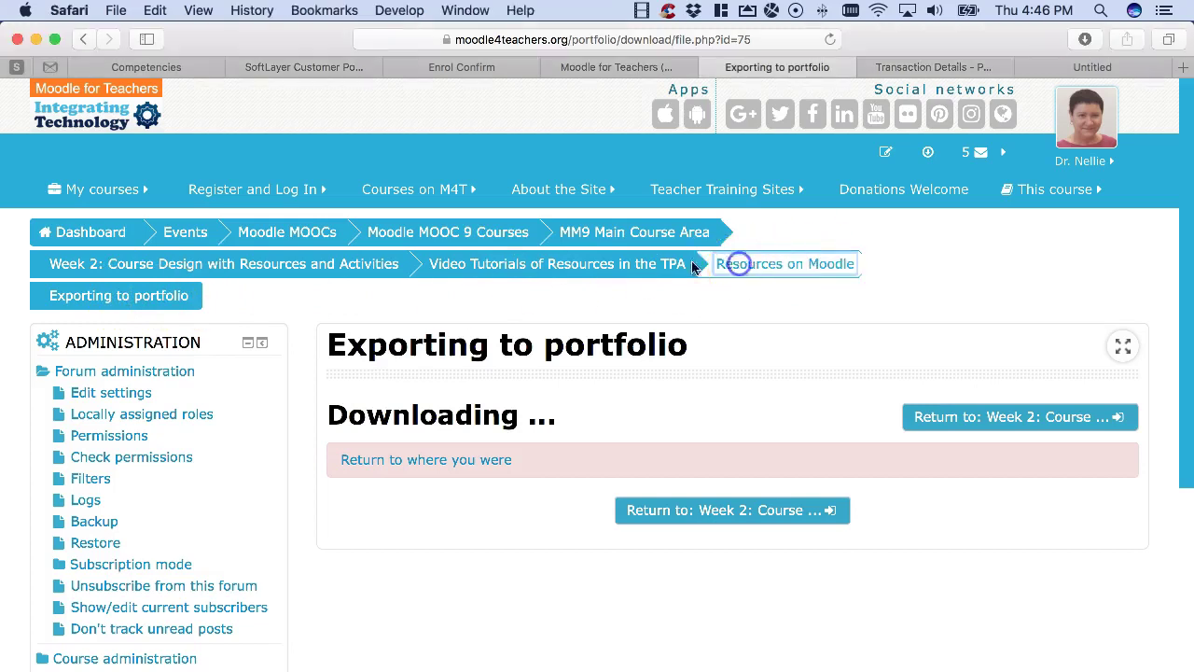
{"action": "left_click", "coordinate": [621, 267]}
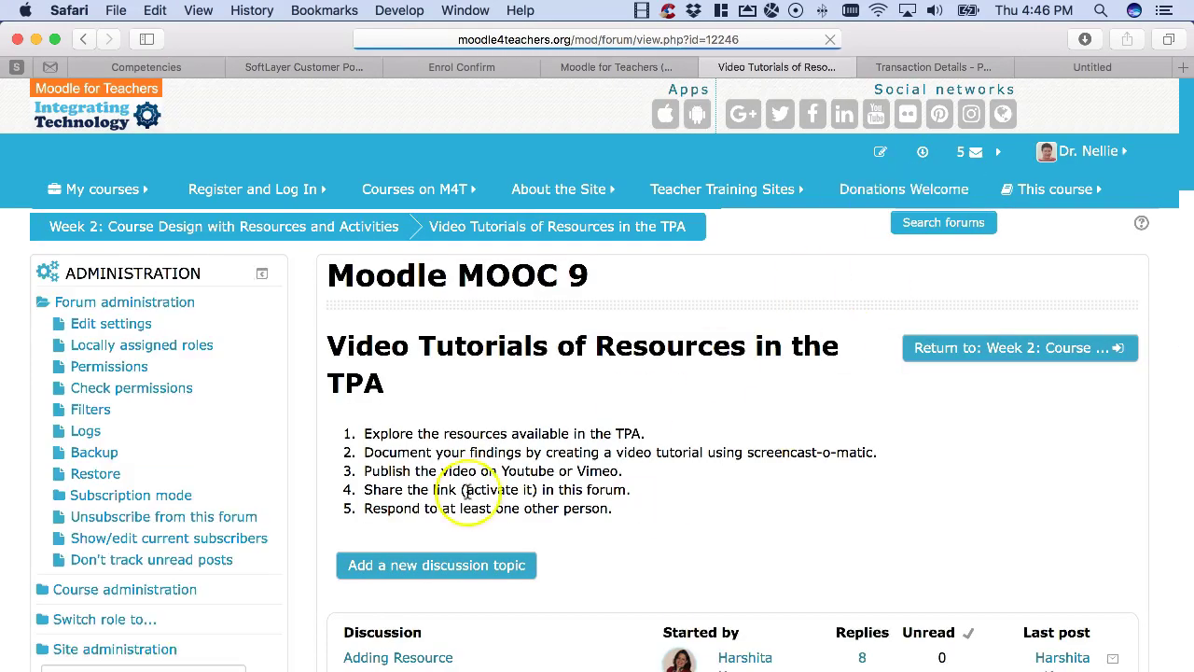
{"action": "scroll", "coordinate": [466, 494], "scroll_direction": "down", "scroll_amount": 5}
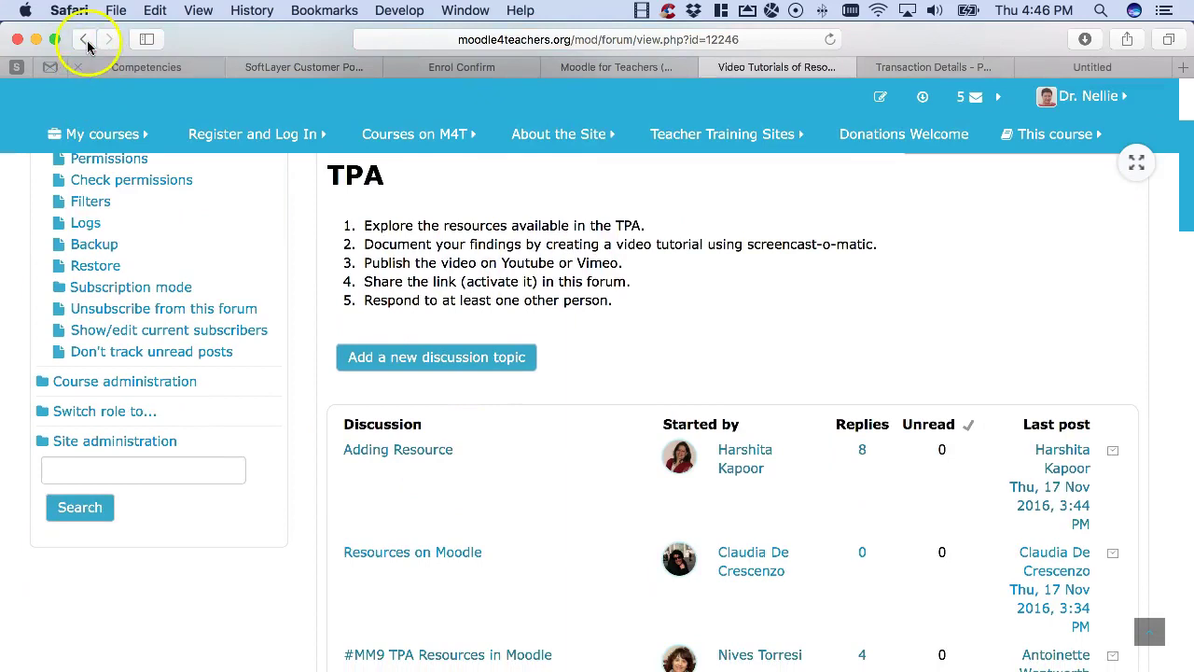
Return to the Week 2 course page and open My Portfolio Artifacts in Exabis ePortfolio
{"action": "left_click", "coordinate": [88, 44]}
{"action": "left_click", "coordinate": [686, 511]}
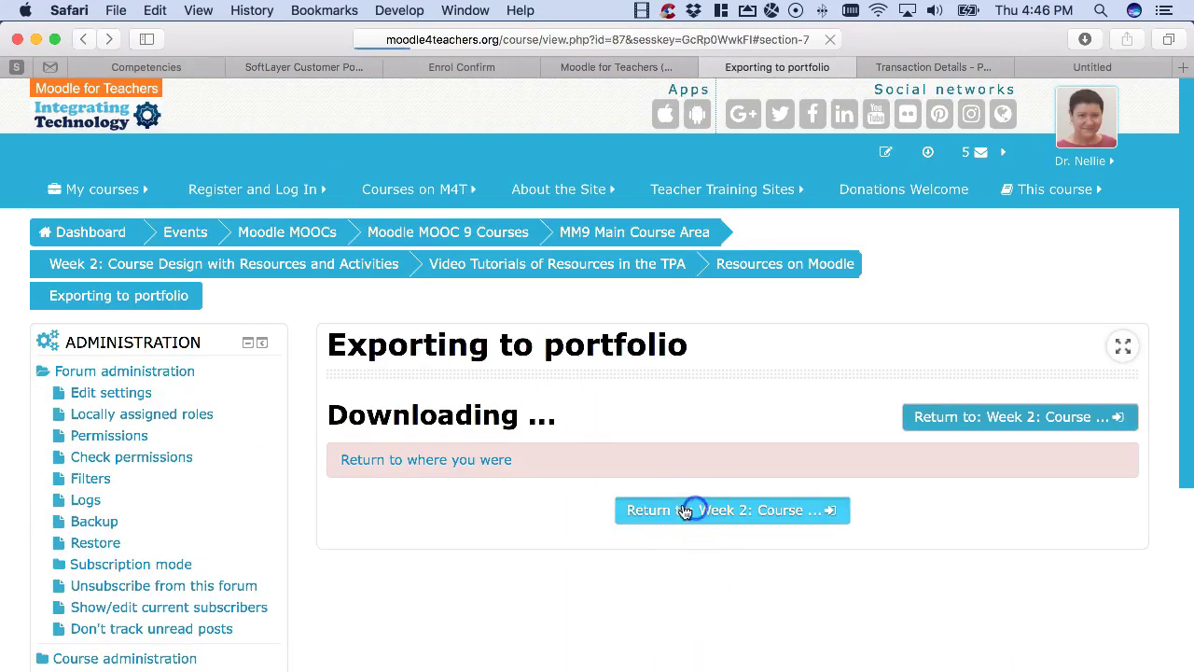
{"action": "scroll", "coordinate": [1060, 469], "scroll_direction": "down", "scroll_amount": 3}
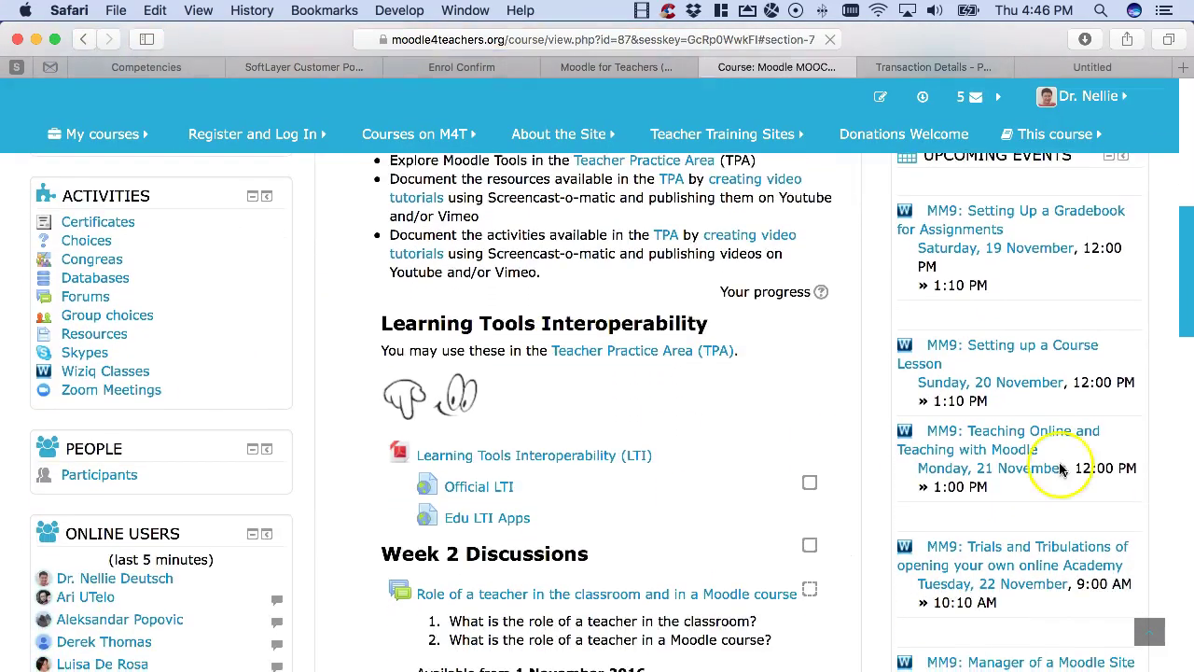
{"action": "scroll", "coordinate": [1012, 488], "scroll_direction": "down", "scroll_amount": 8}
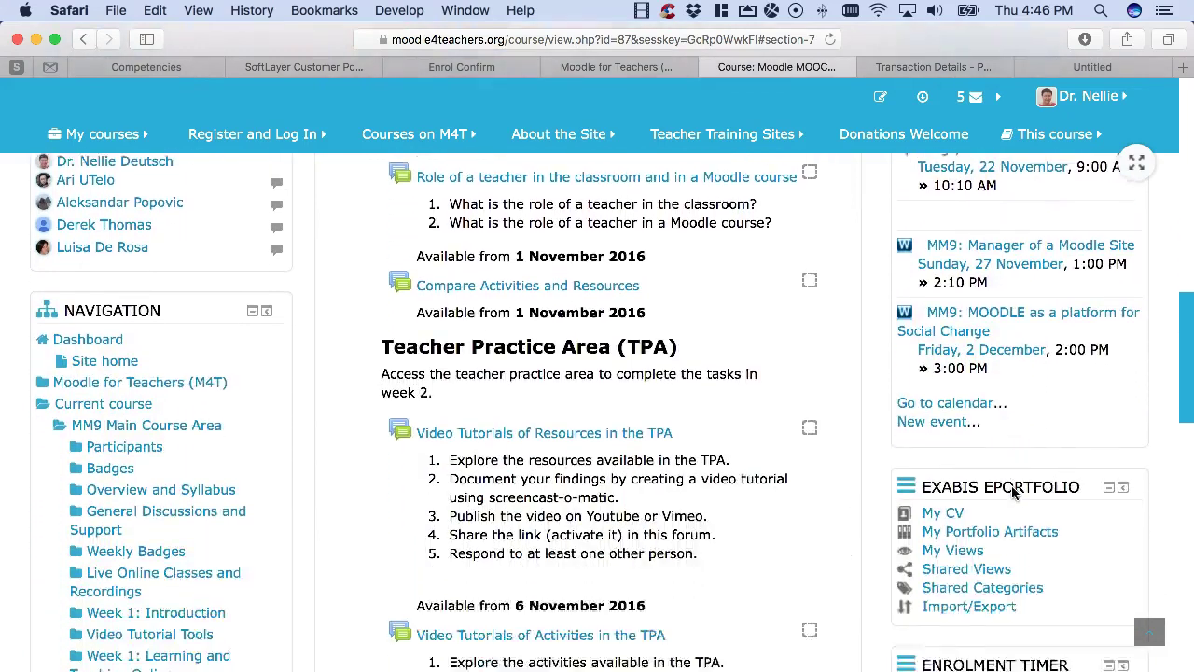
{"action": "scroll", "coordinate": [1014, 493], "scroll_direction": "down", "scroll_amount": 2}
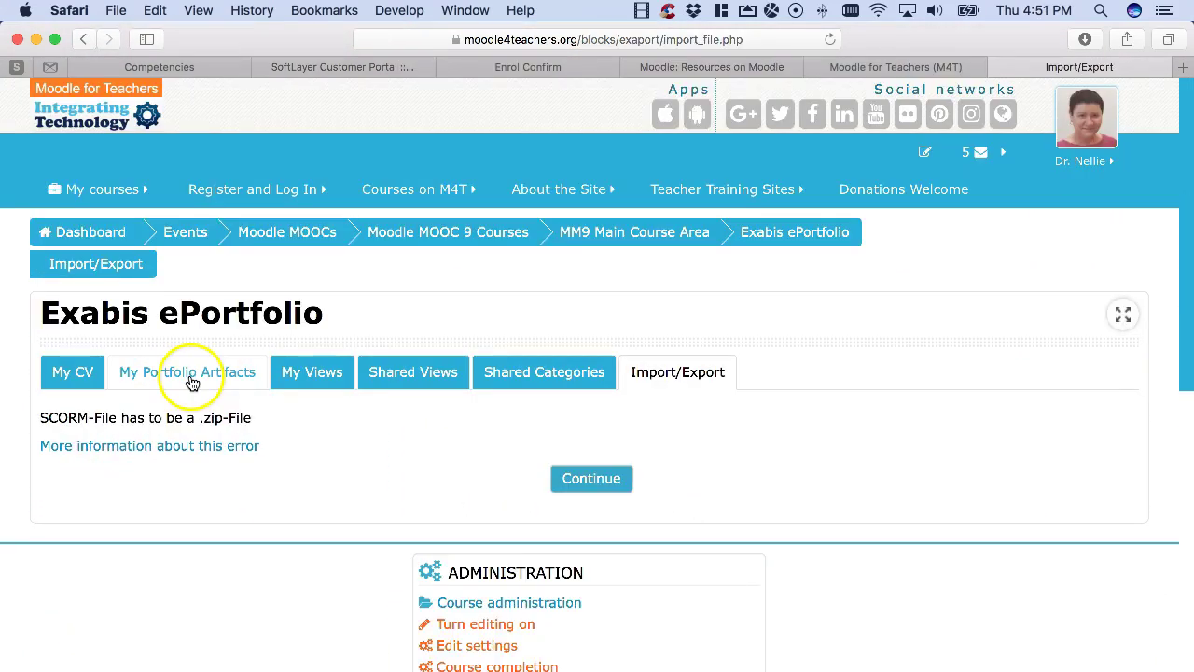
{"action": "left_click", "coordinate": [191, 378]}
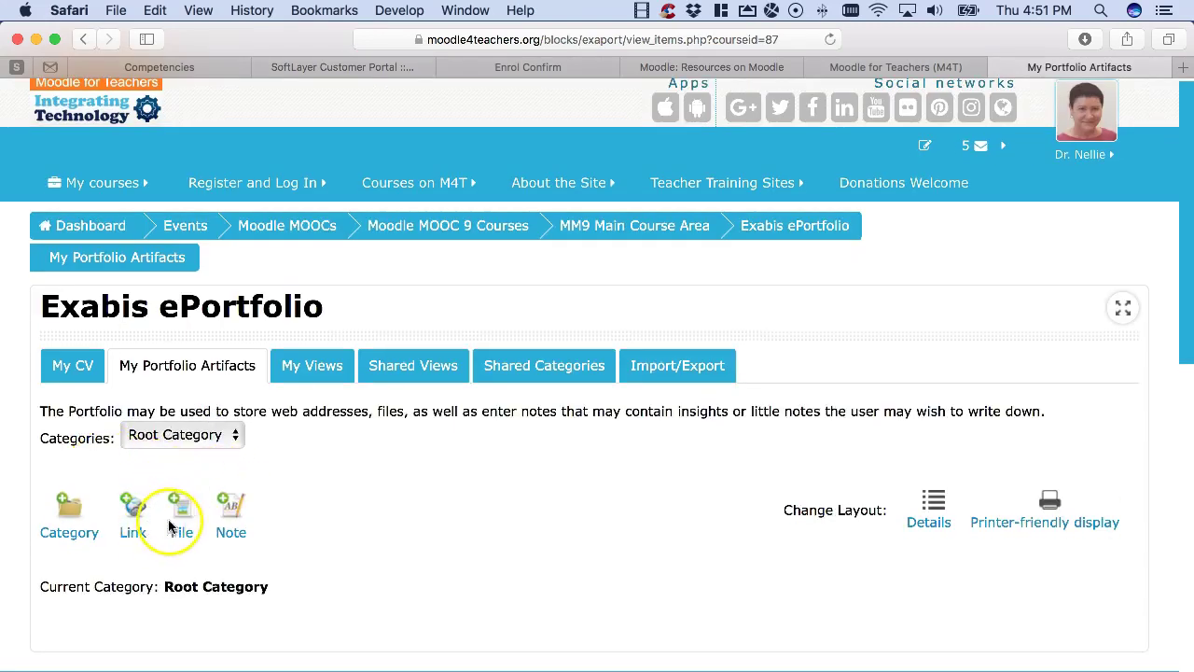
Create a new File artifact titled 'Resources', keeping Root Category as its category
{"action": "left_click", "coordinate": [182, 513]}
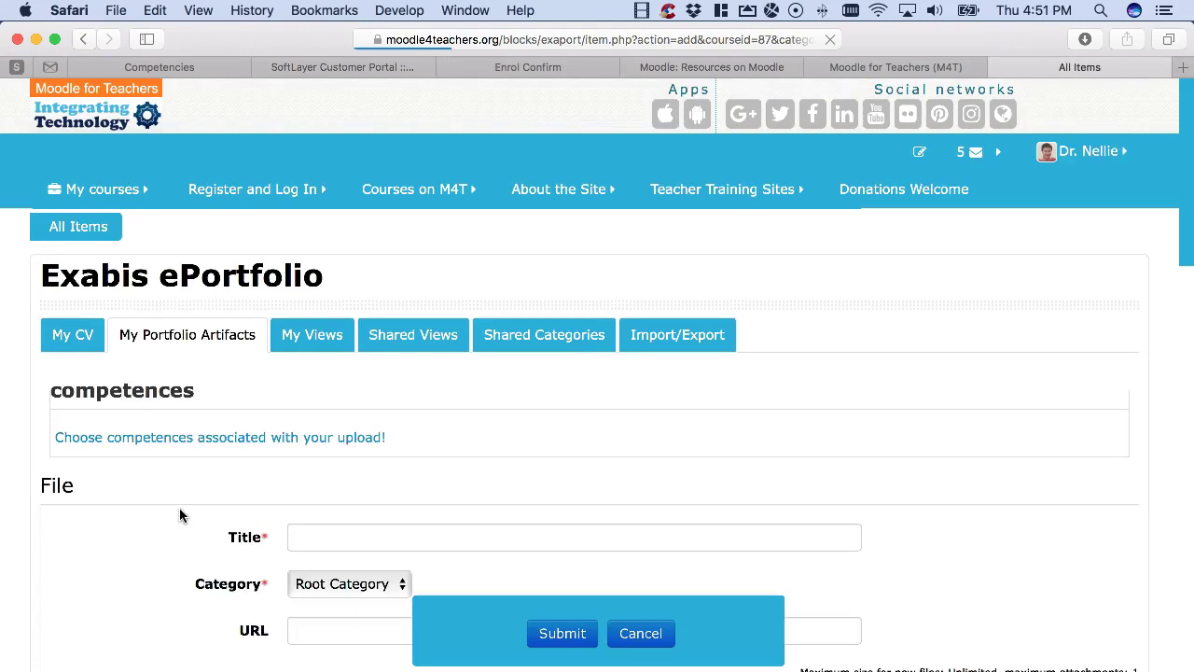
{"action": "left_click", "coordinate": [240, 479]}
{"action": "scroll", "coordinate": [239, 478], "scroll_direction": "down", "scroll_amount": 1}
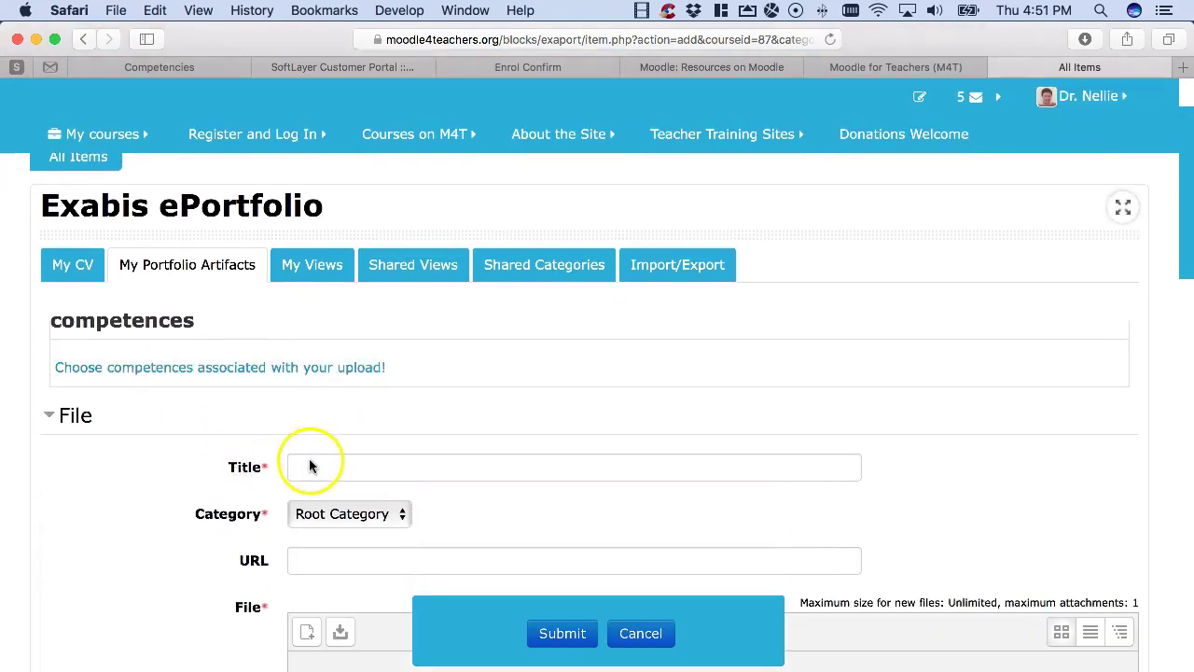
{"action": "left_click", "coordinate": [302, 467]}
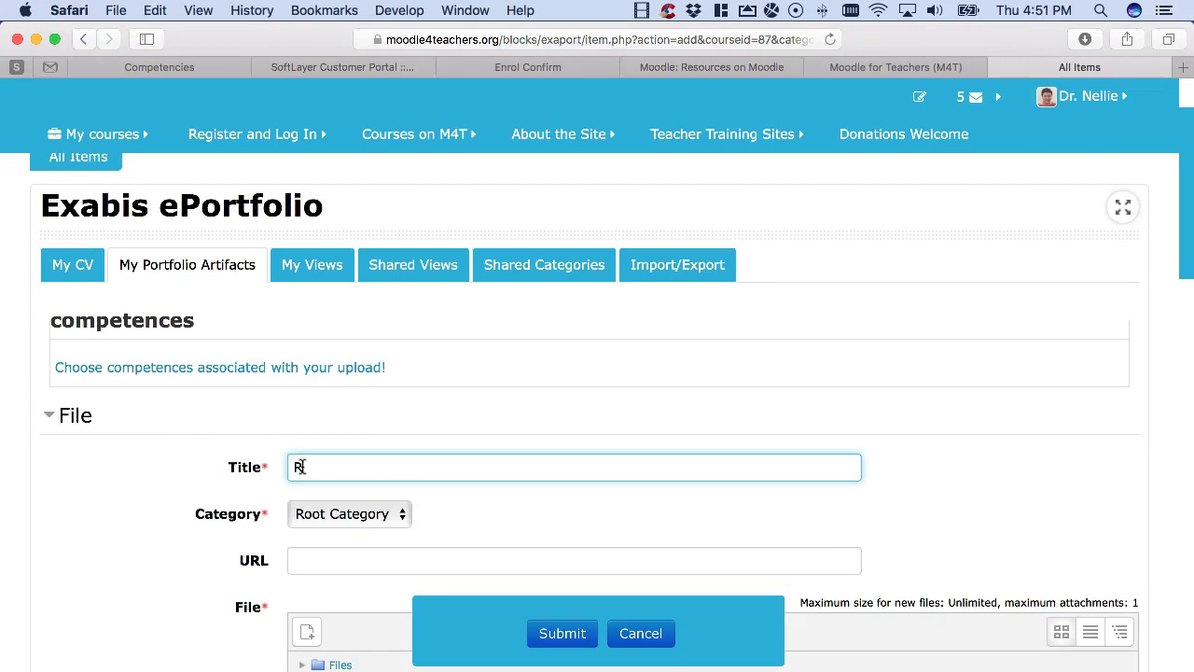
{"action": "type", "text": "Resources"}
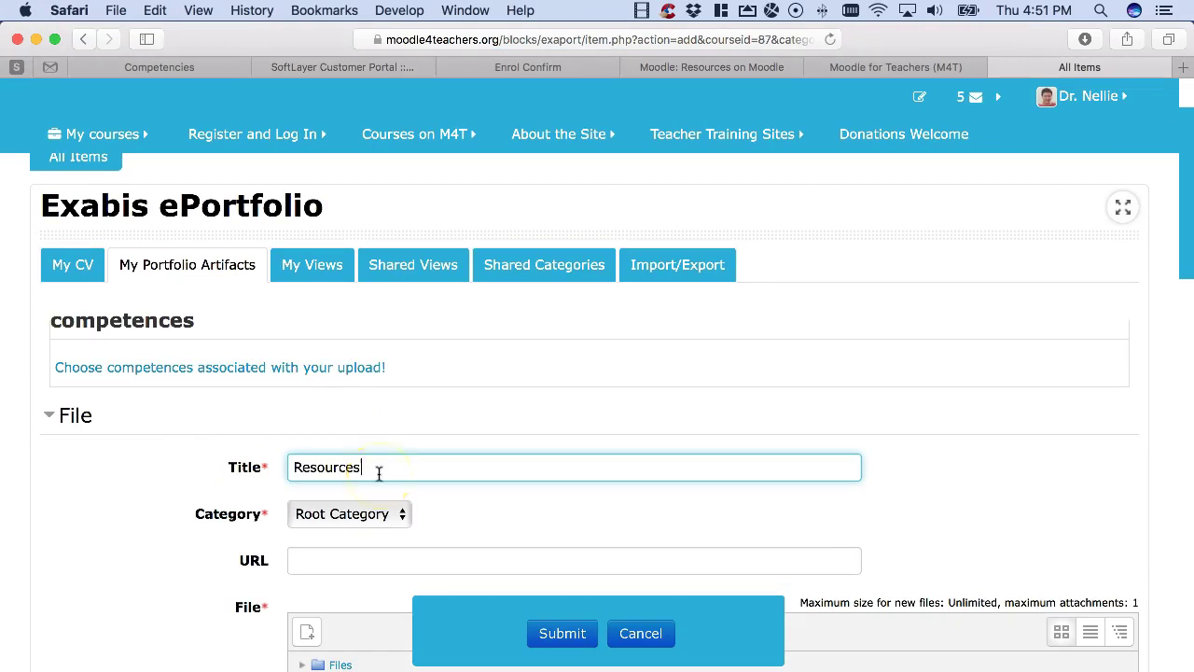
{"action": "left_click", "coordinate": [405, 515]}
{"action": "left_click", "coordinate": [472, 515]}
{"action": "scroll", "coordinate": [340, 557], "scroll_direction": "down", "scroll_amount": 2}
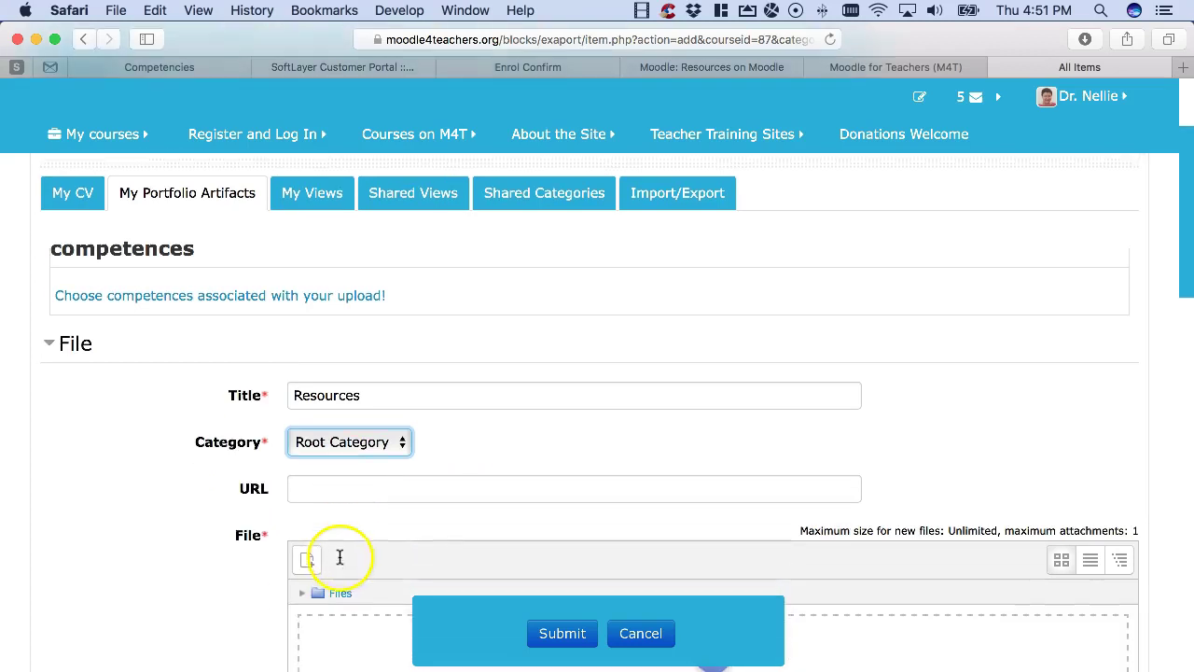
{"action": "scroll", "coordinate": [342, 546], "scroll_direction": "down", "scroll_amount": 4}
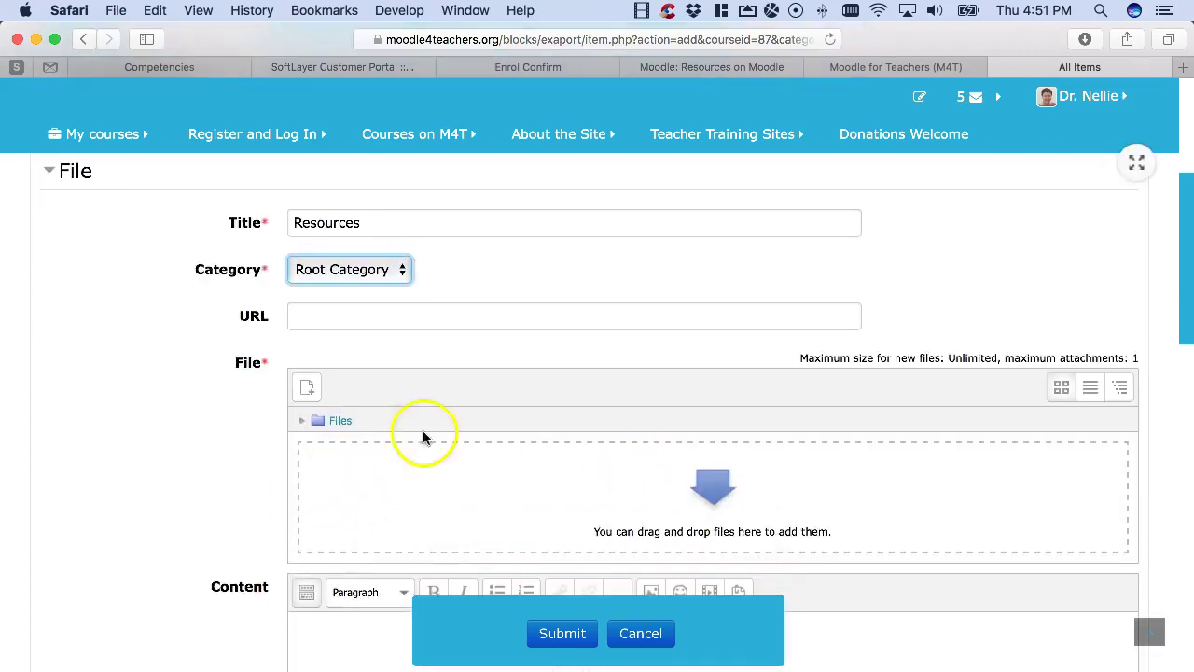
Upload exabis-eportfolio.mp4 to the artifact's File field, saved under the name 'Resources'
{"action": "left_click", "coordinate": [308, 390]}
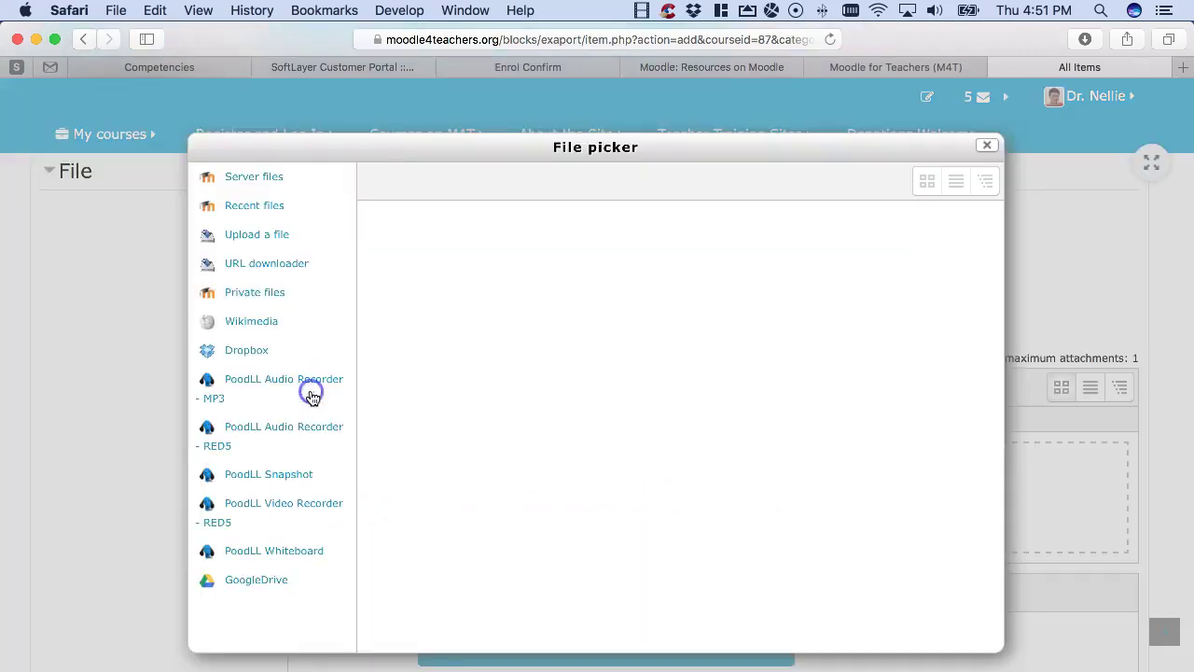
{"action": "left_click", "coordinate": [248, 243]}
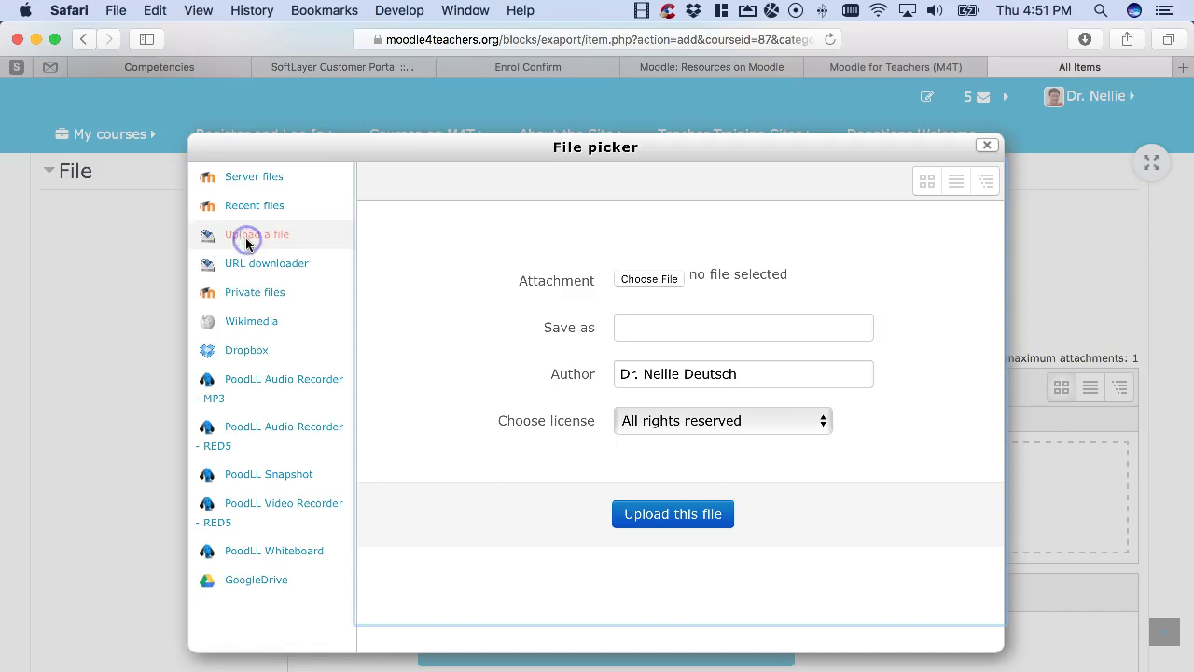
{"action": "left_click", "coordinate": [649, 278]}
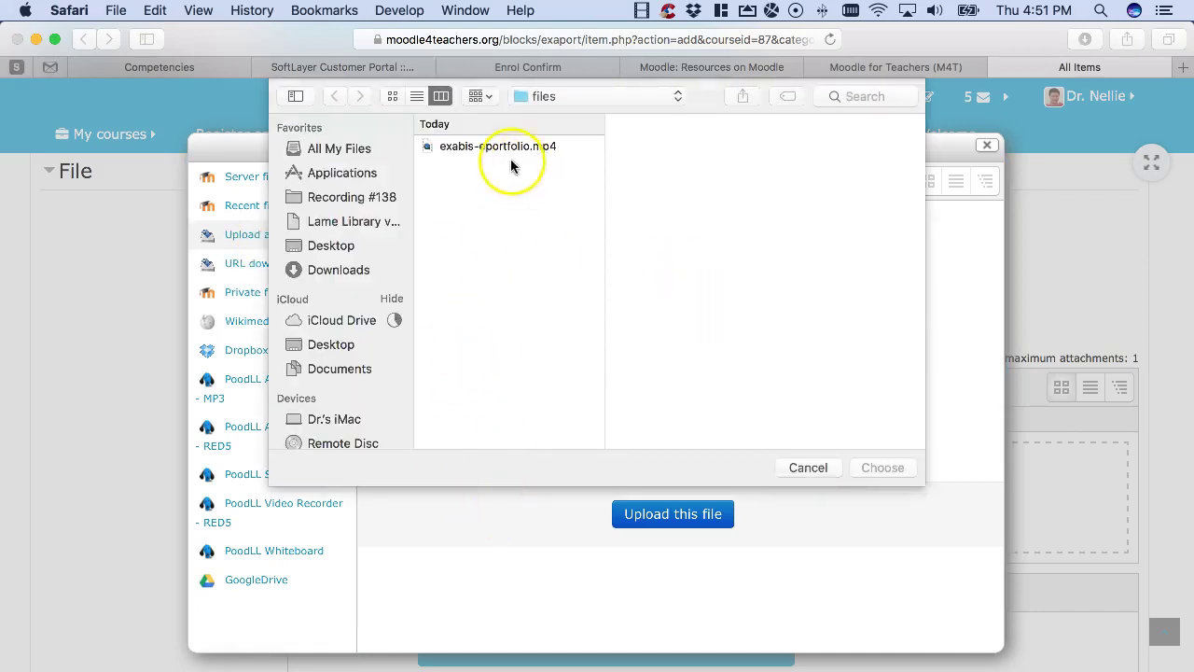
{"action": "left_click", "coordinate": [462, 149]}
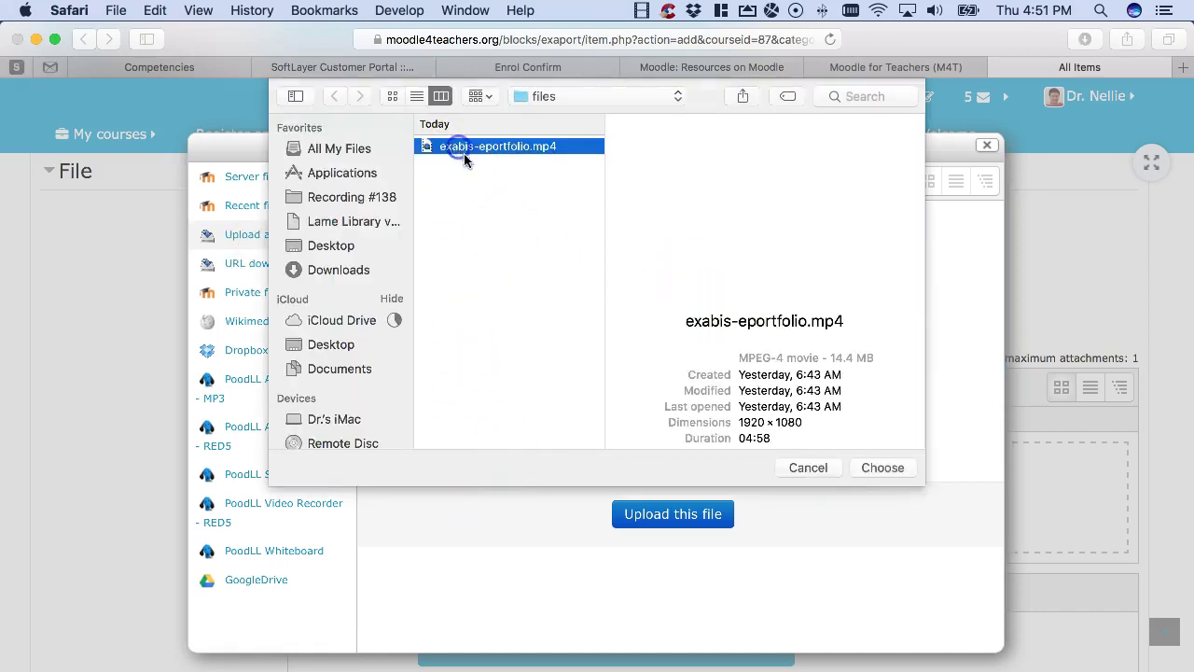
{"action": "left_click", "coordinate": [883, 467]}
{"action": "left_click", "coordinate": [639, 331]}
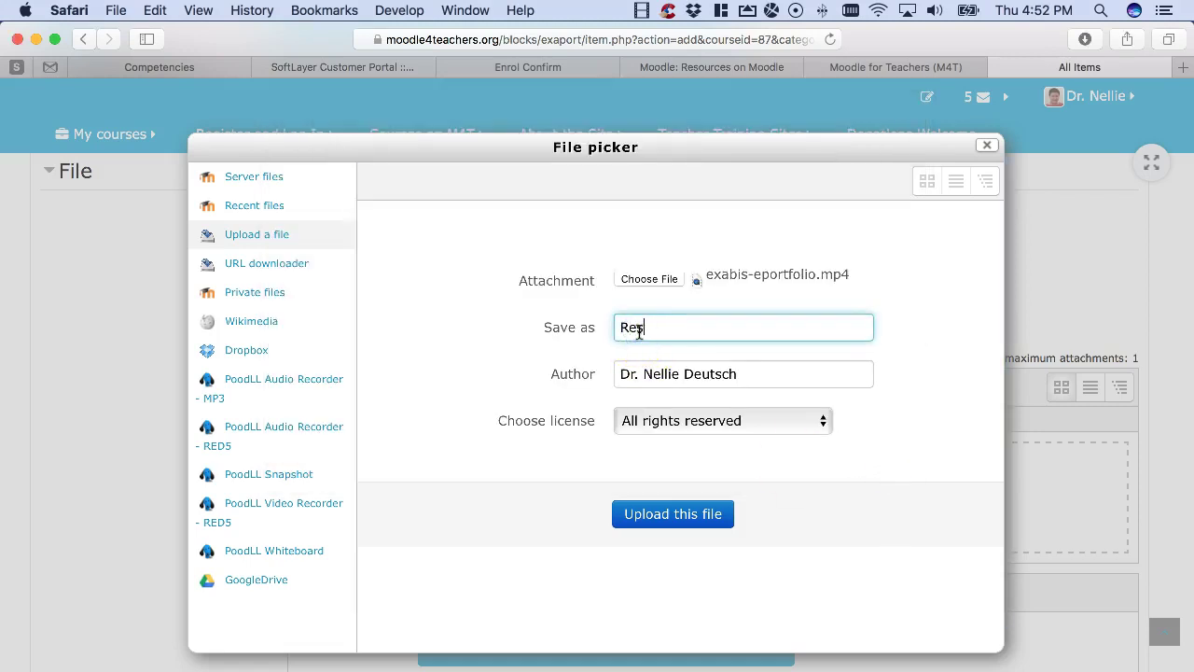
{"action": "type", "text": "Resources"}
{"action": "left_click", "coordinate": [644, 513]}
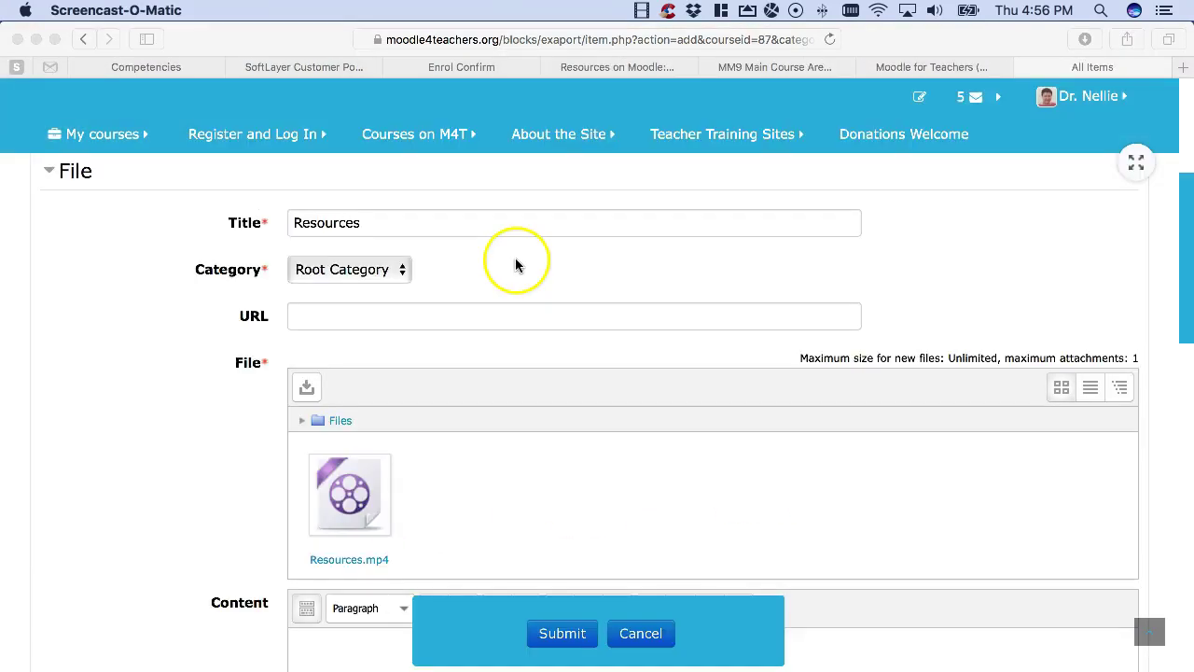
Enter 'Resources' in the file artifact's Tags field
{"action": "scroll", "coordinate": [436, 270], "scroll_direction": "down", "scroll_amount": 5}
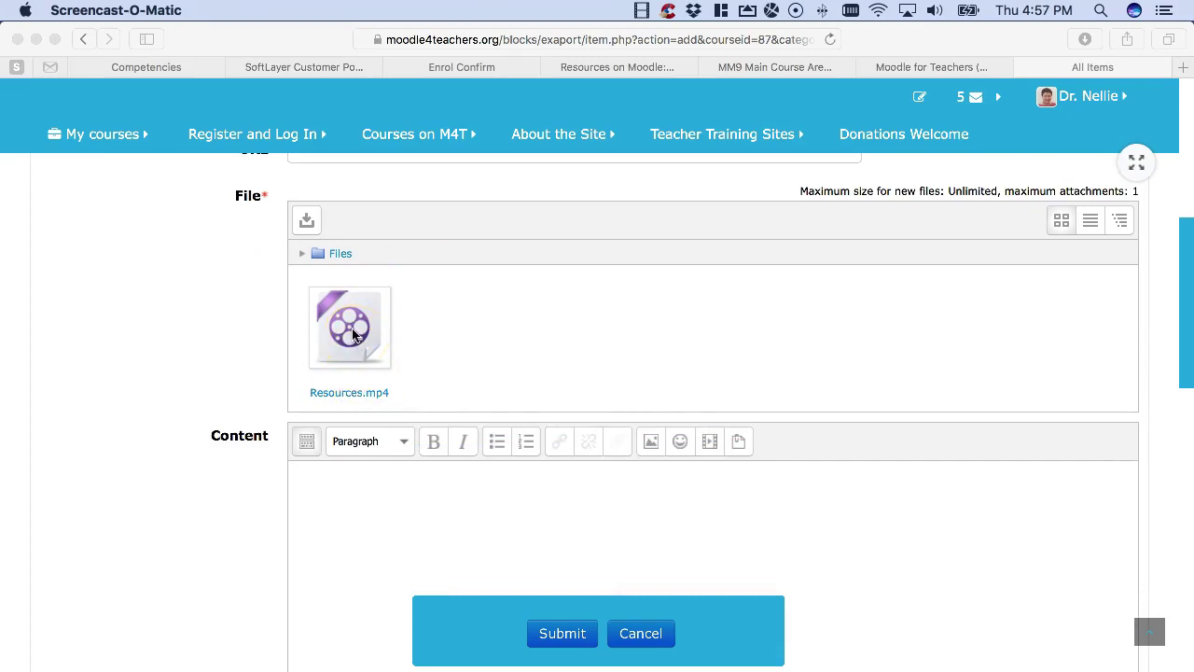
{"action": "scroll", "coordinate": [353, 334], "scroll_direction": "down", "scroll_amount": 8}
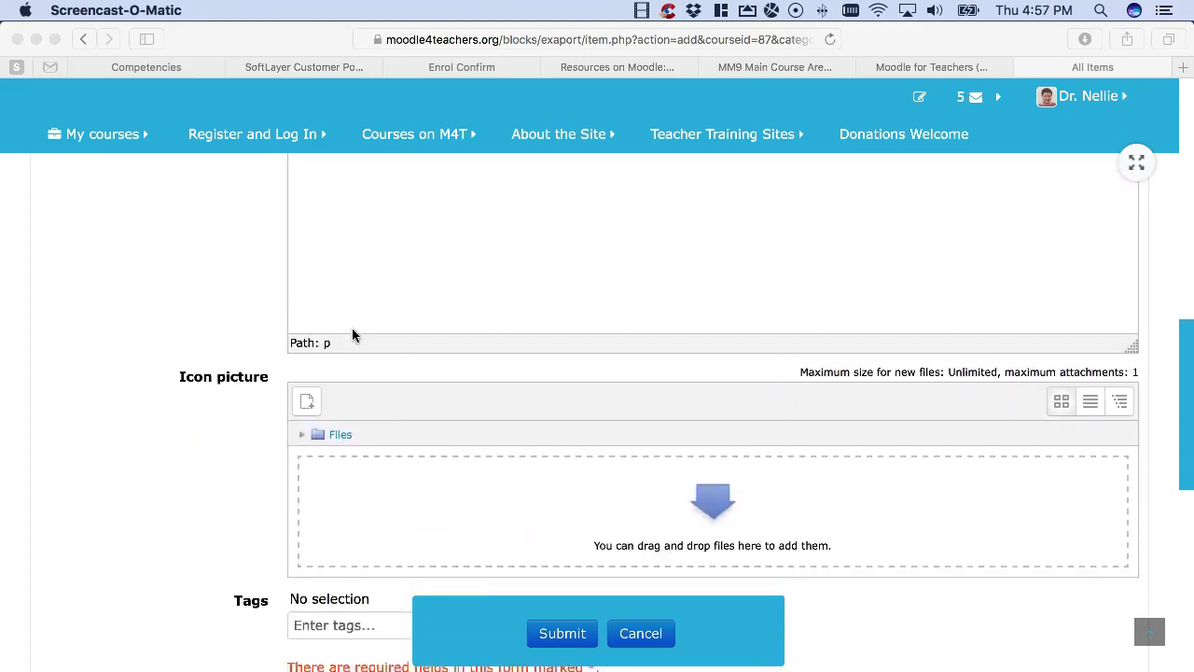
{"action": "scroll", "coordinate": [352, 329], "scroll_direction": "down", "scroll_amount": 5}
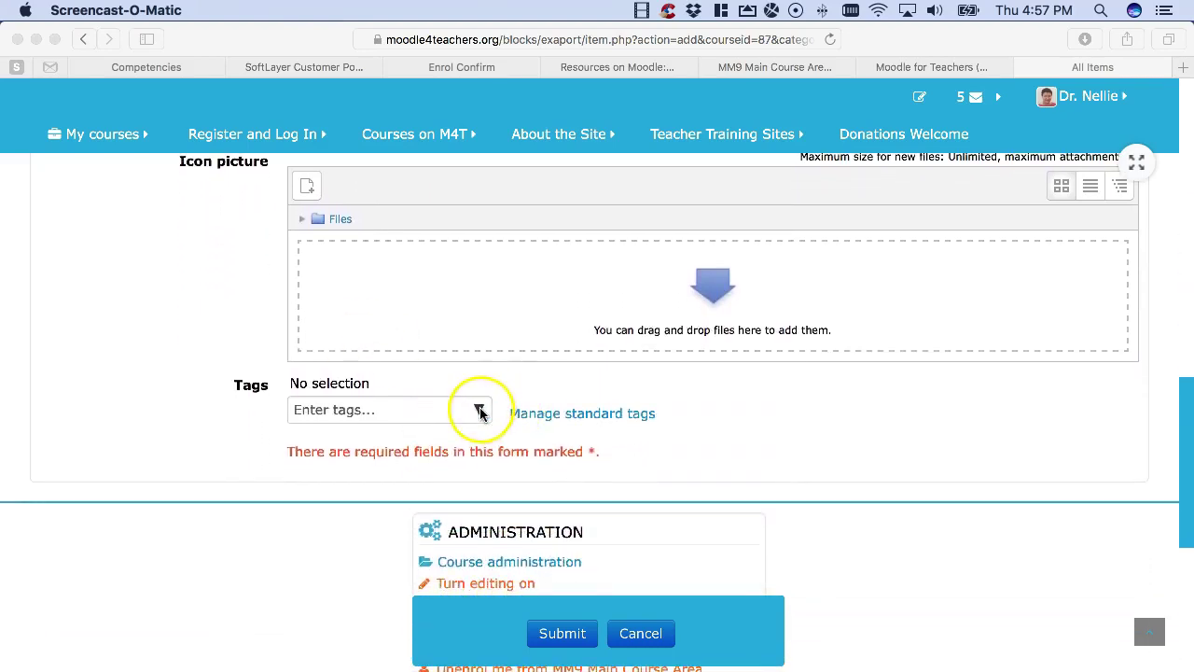
{"action": "left_click", "coordinate": [480, 414]}
{"action": "left_click", "coordinate": [432, 408]}
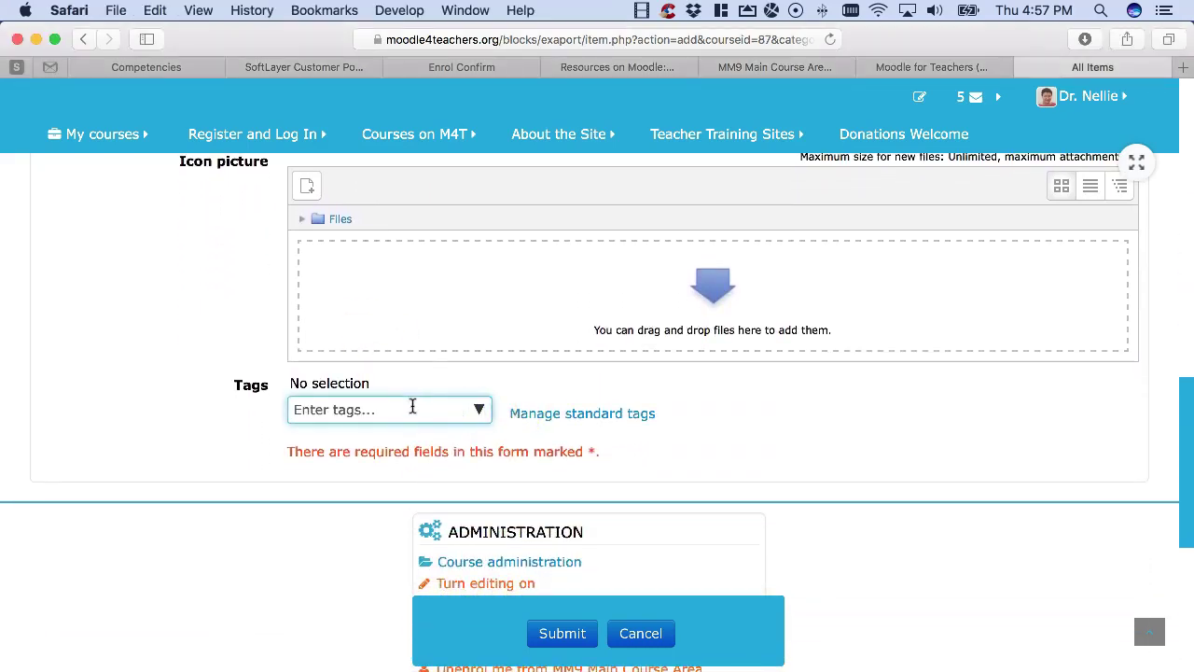
{"action": "left_click", "coordinate": [448, 404]}
{"action": "type", "text": "Rerou"}
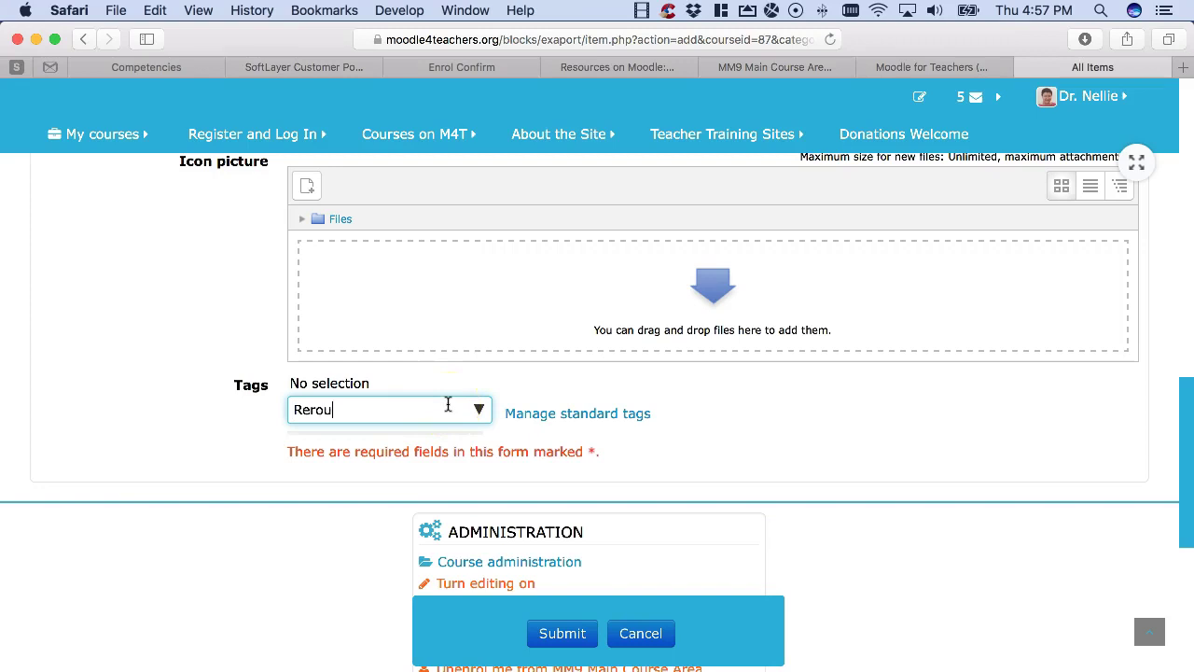
{"action": "type", "text": "ces"}
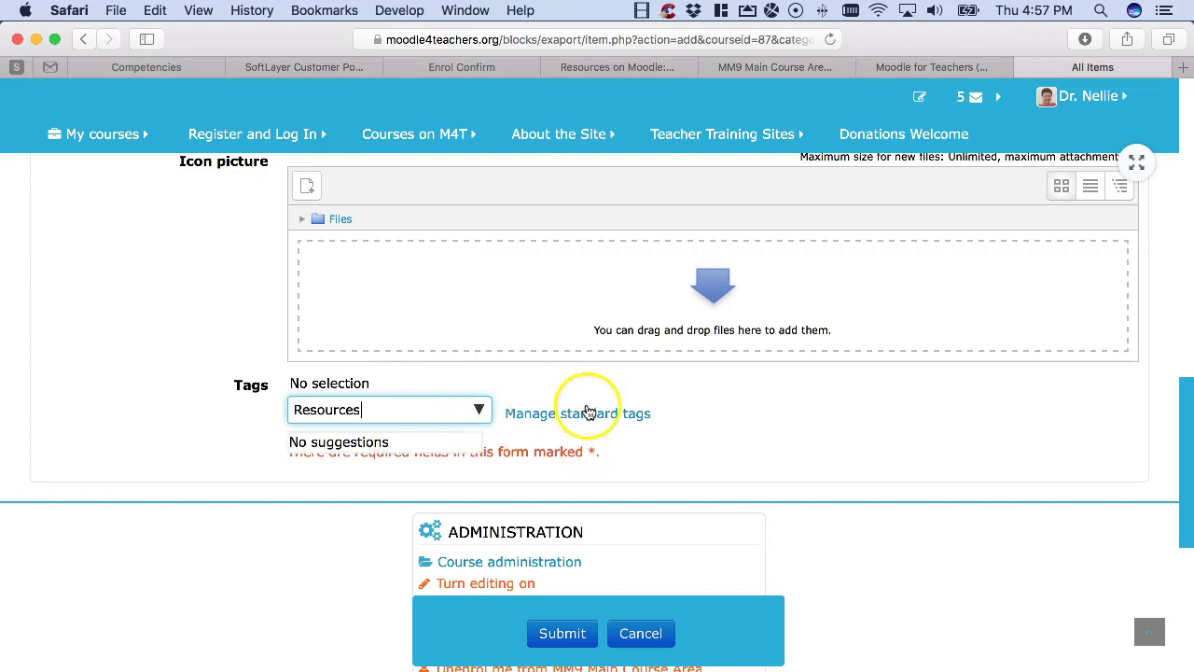
{"action": "scroll", "coordinate": [592, 394], "scroll_direction": "down", "scroll_amount": 3}
{"action": "scroll", "coordinate": [525, 446], "scroll_direction": "up", "scroll_amount": 5}
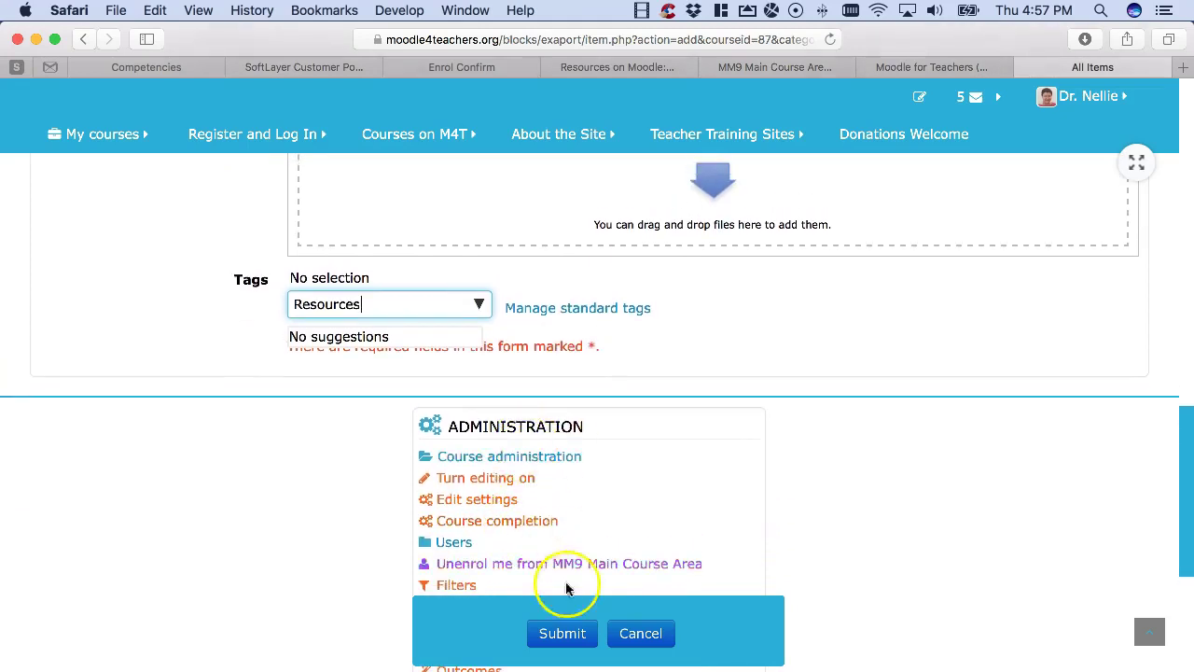
Submit the Resources artifact and confirm its File card under Root Category
{"action": "left_click", "coordinate": [565, 633]}
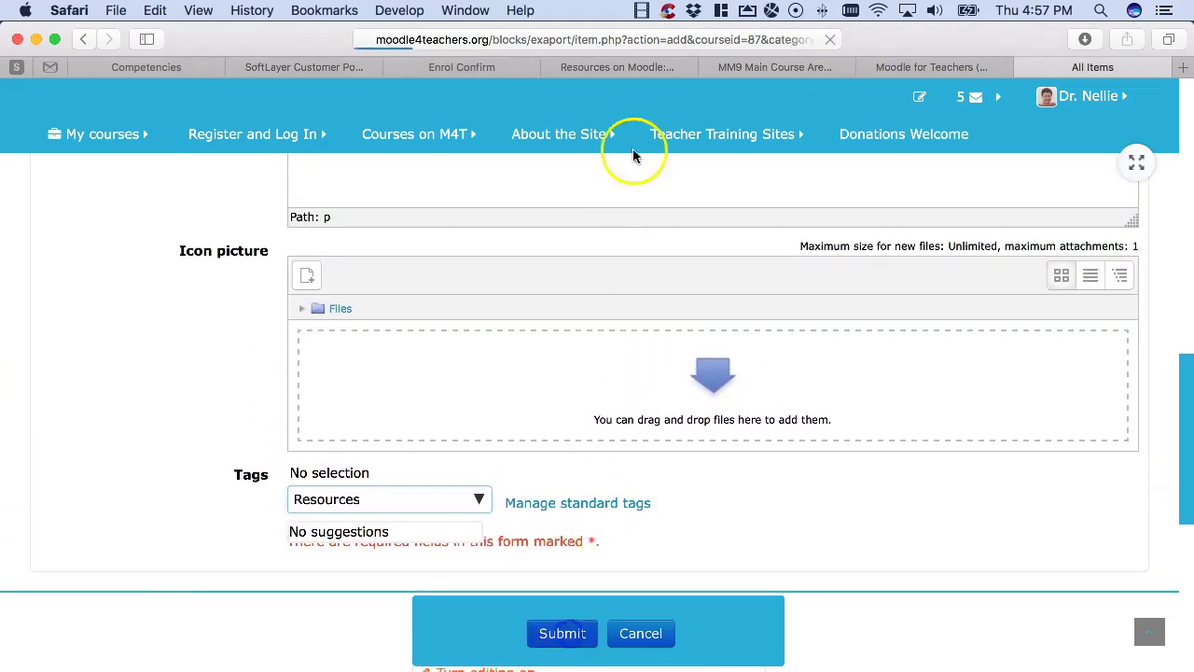
{"action": "scroll", "coordinate": [318, 281], "scroll_direction": "down", "scroll_amount": 5}
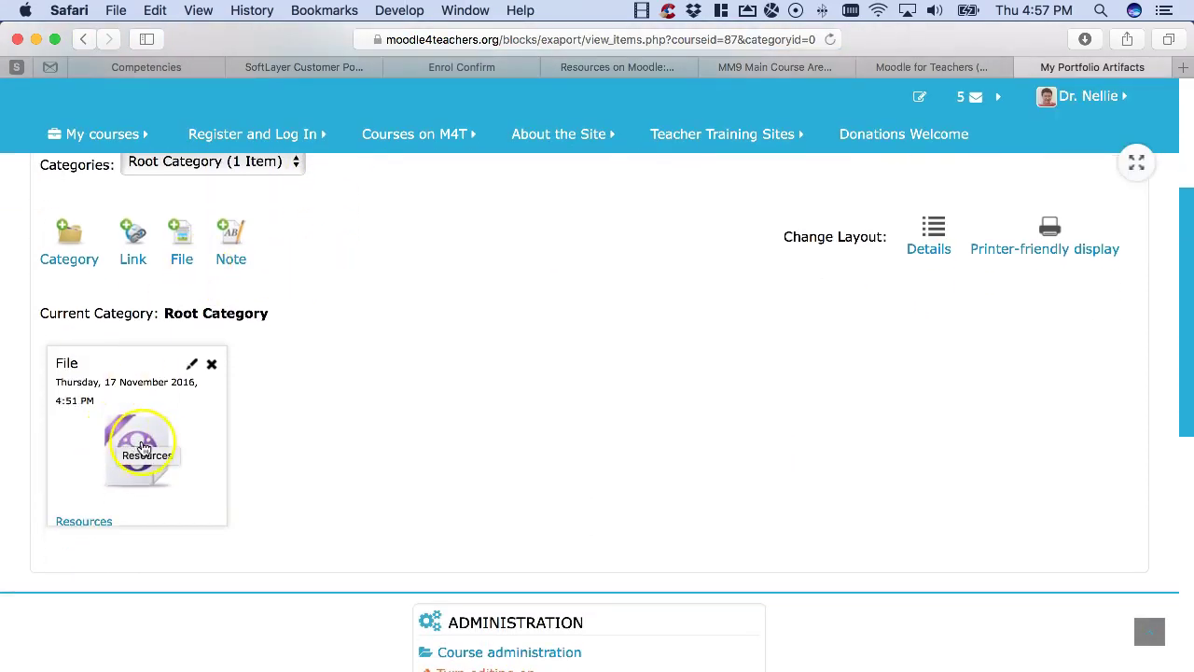
{"action": "scroll", "coordinate": [141, 449], "scroll_direction": "up", "scroll_amount": 3}
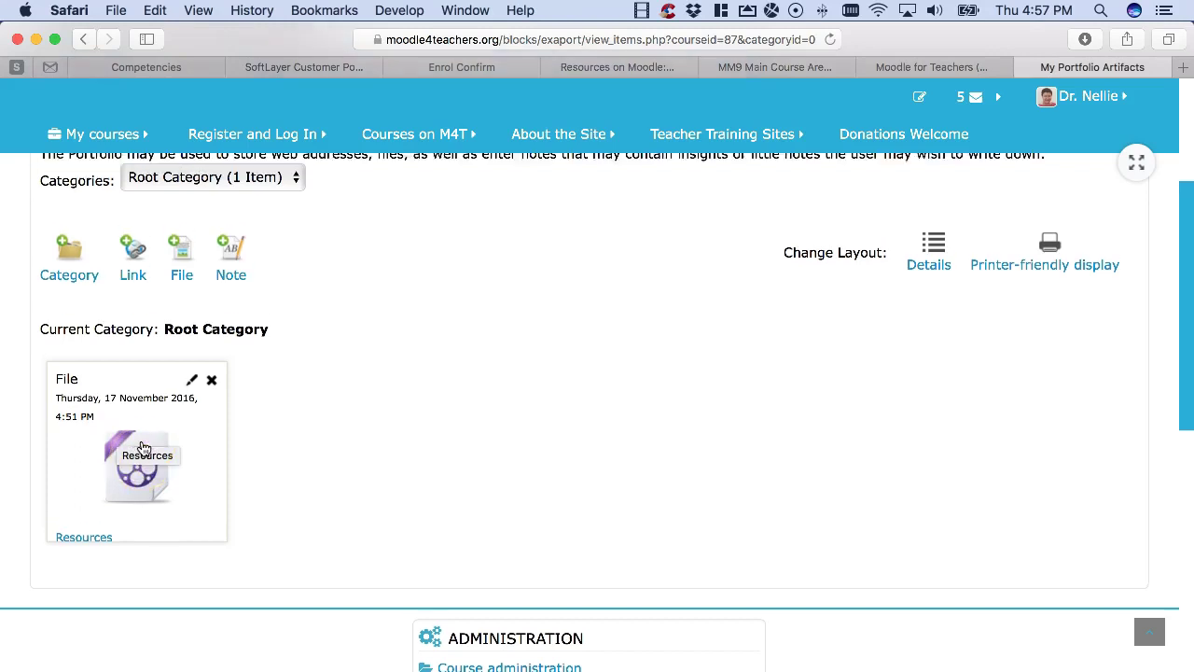